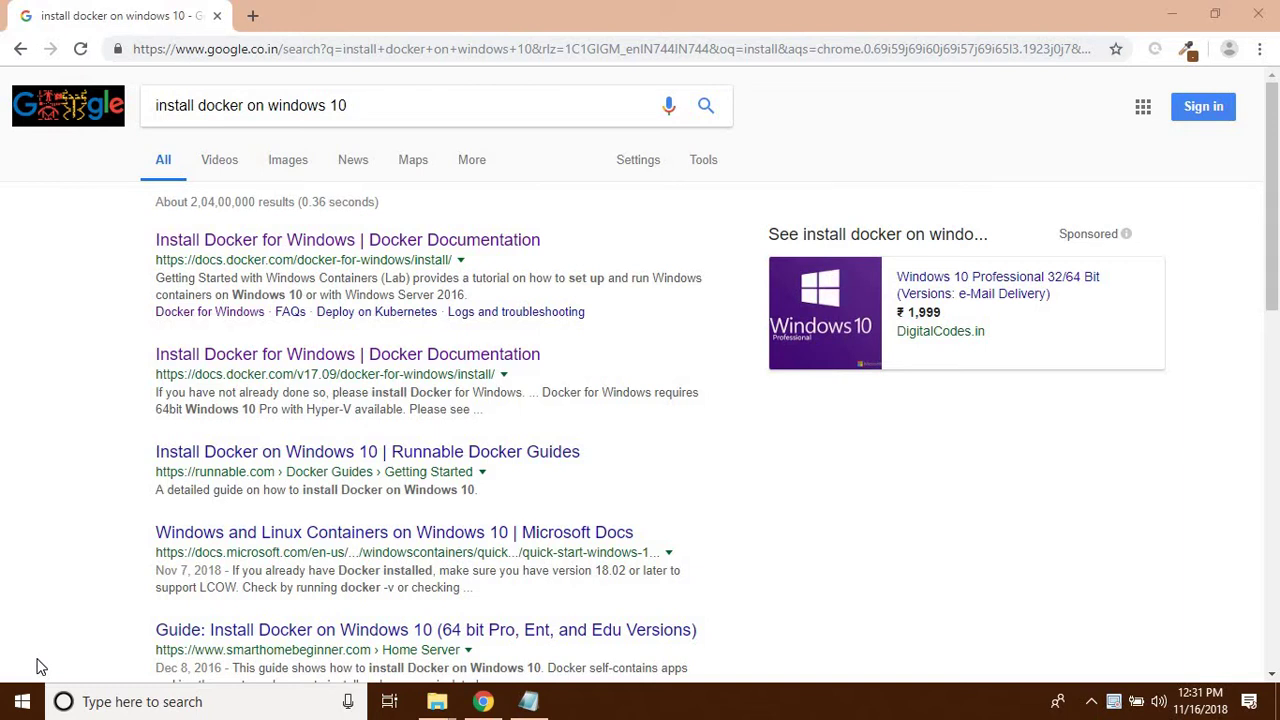
- Bring the docker_installation_readme.txt notes in Notepad to the front, beside the Google results
click(528, 703)
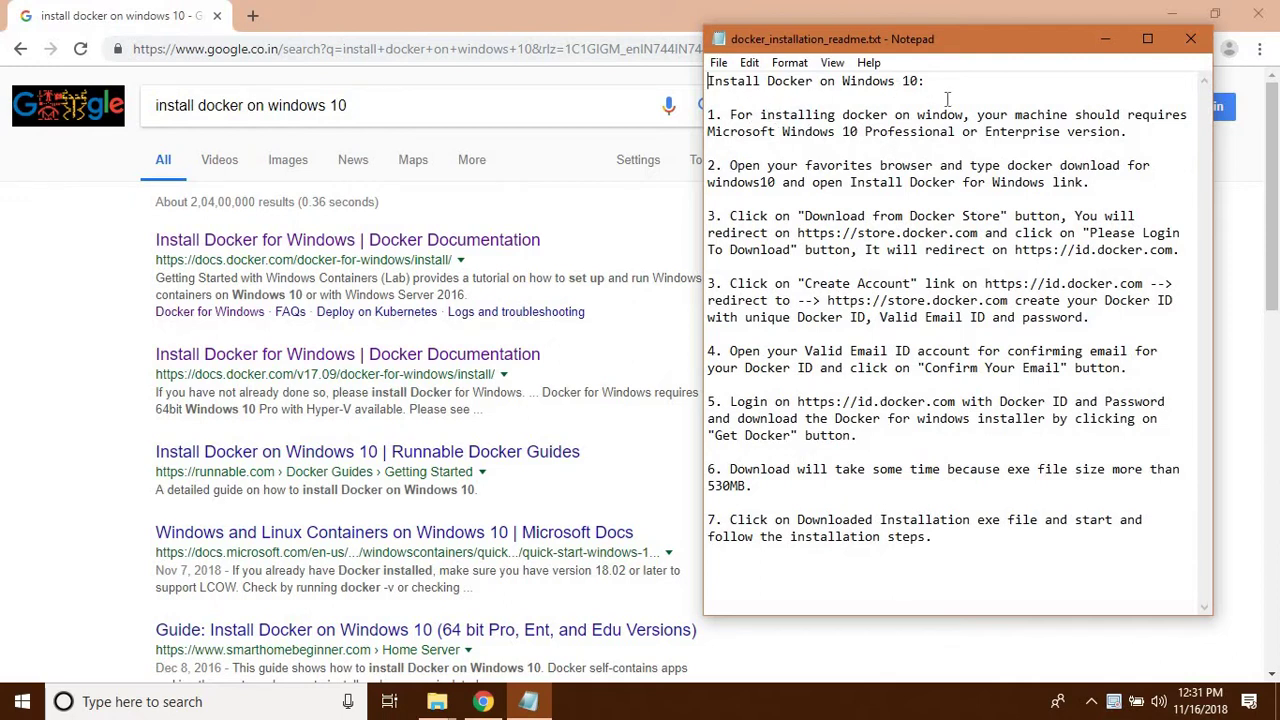
click(978, 116)
key(Right)
key(Right)
key(Right)
key(Right)
key(Right)
key(Right)
key(Right)
key(Right)
key(Right)
key(Right)
key(Right)
key(Right)
key(Right)
key(Right)
key(Right)
key(Right)
key(Right)
key(Right)
key(Right)
key(Right)
key(Right)
key(Right)
key(Right)
key(Right)
key(Right)
key(Right)
key(Right)
key(Right)
key(Right)
key(Right)
key(Right)
key(Right)
key(Right)
key(Right)
key(Right)
key(Right)
key(Right)
key(Right)
key(Right)
key(Right)
key(Right)
key(Right)
key(Right)
key(Right)
key(Right)
key(Right)
key(Right)
key(Right)
key(Right)
key(Right)
key(Right)
key(Right)
key(Right)
key(Right)
key(Right)
key(Right)
- Open This PC's Properties from the desktop, showing Windows 10 Pro, 64-bit, 8.00 GB RAM
click(1175, 20)
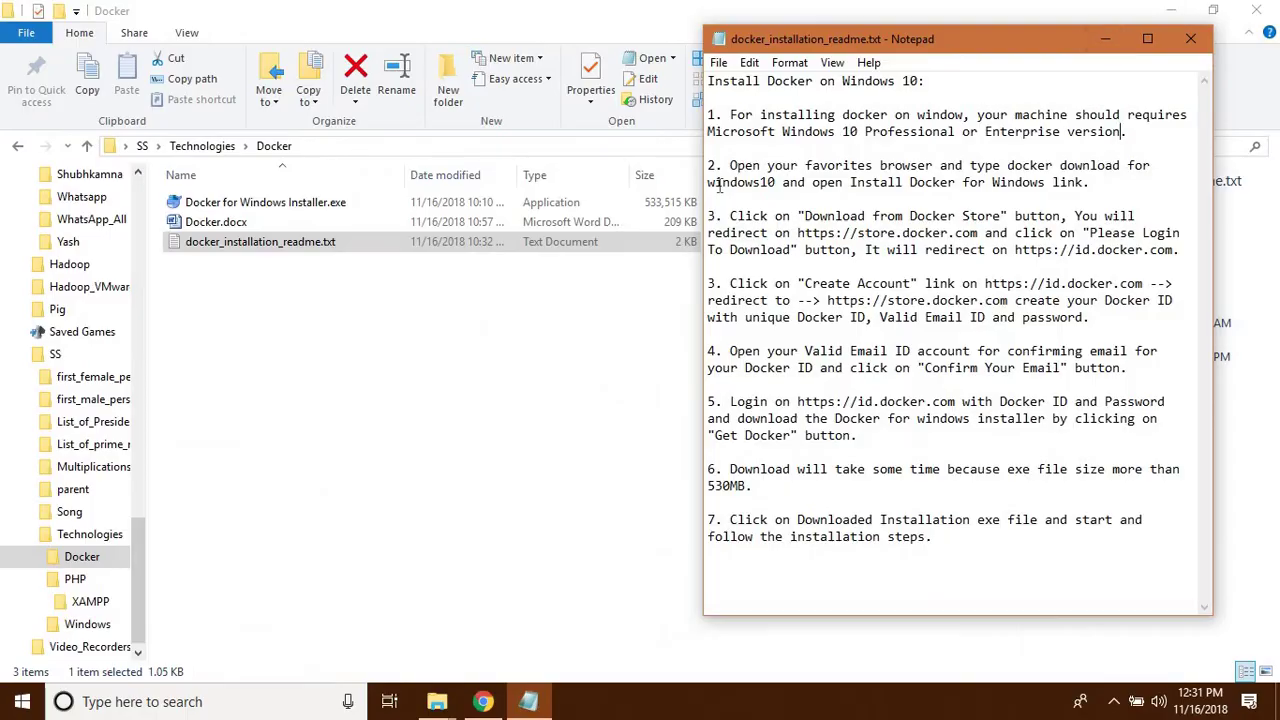
key(super+d)
right_click(48, 133)
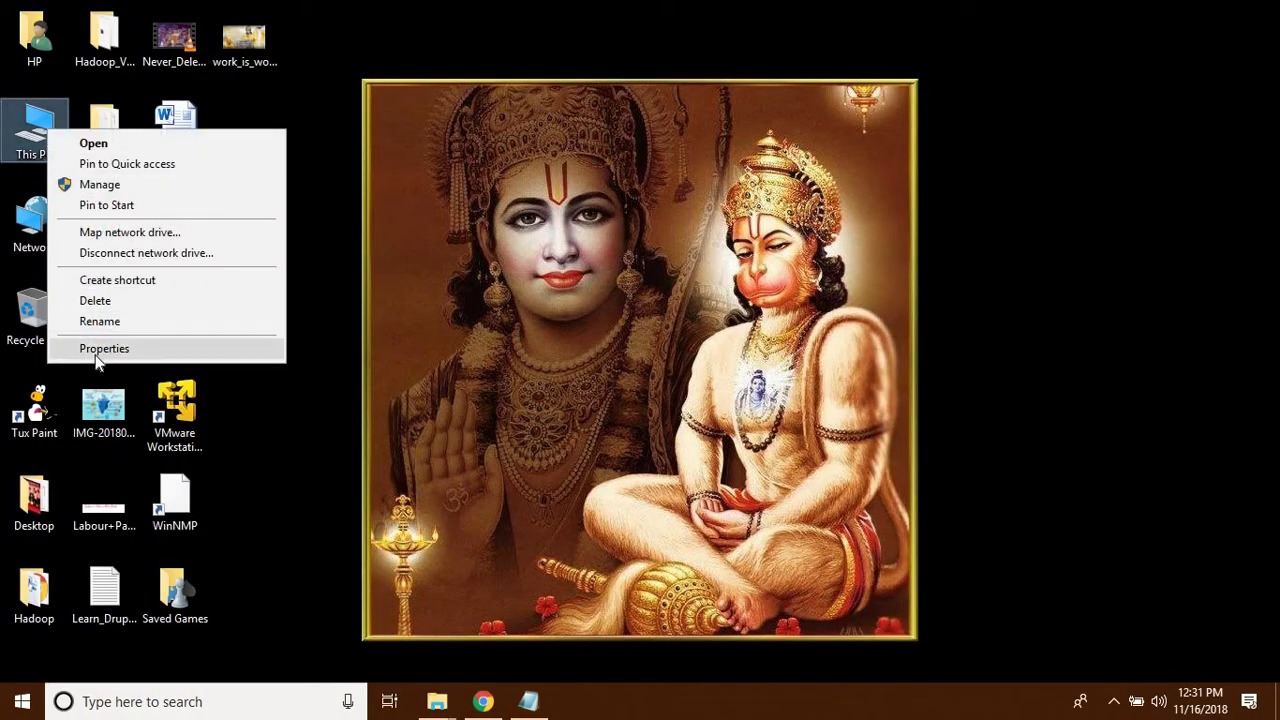
click(100, 349)
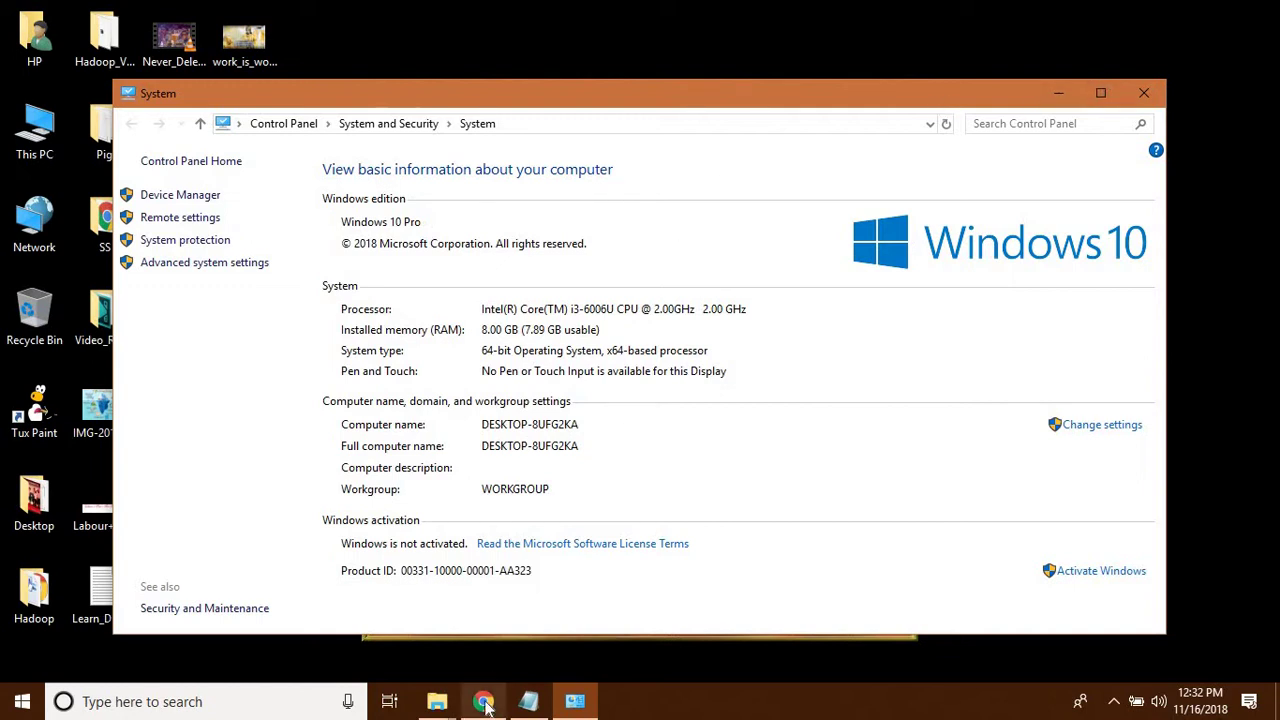
mouse_move(485, 704)
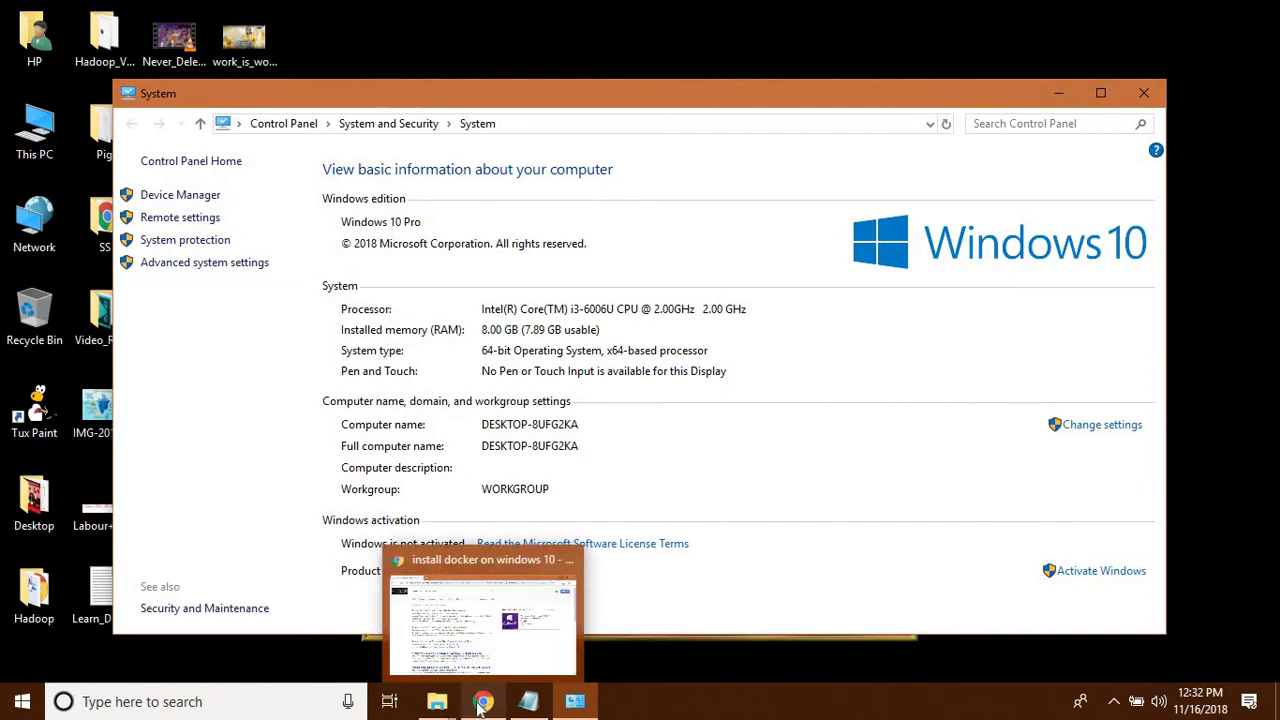
- Return to Chrome's results for 'install docker on windows 10', retyping the query's final 0
click(472, 666)
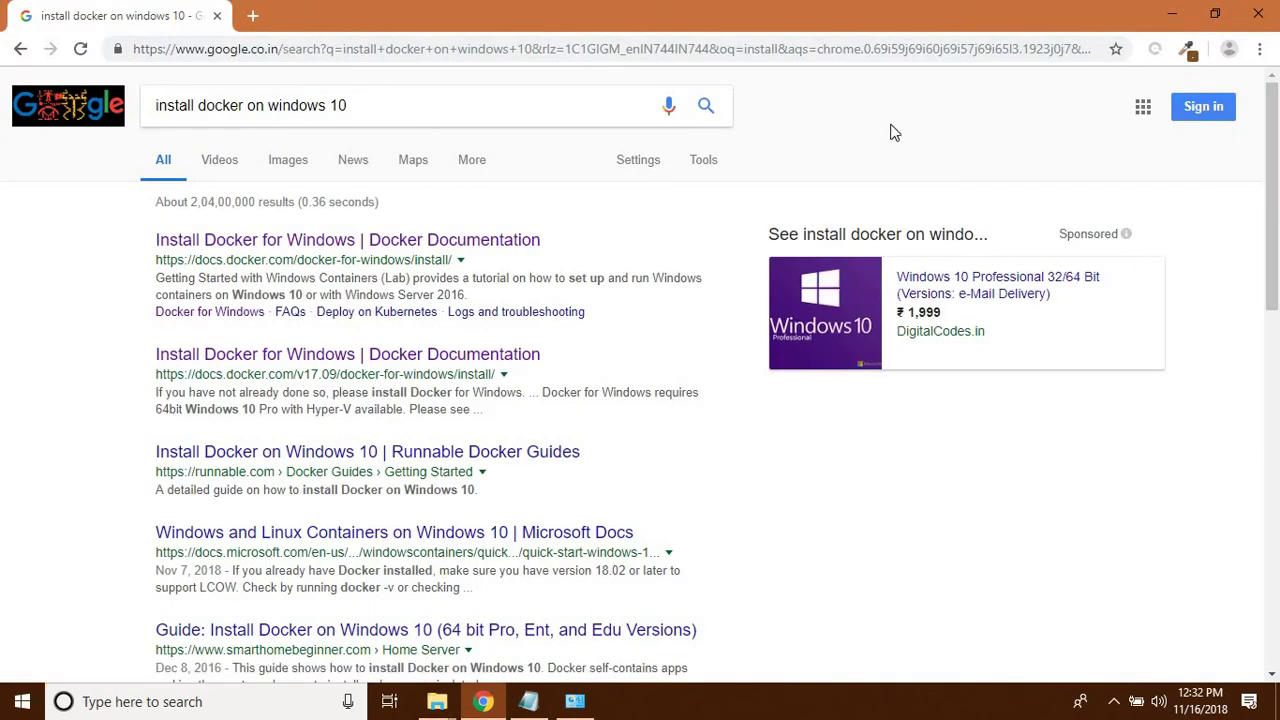
click(428, 111)
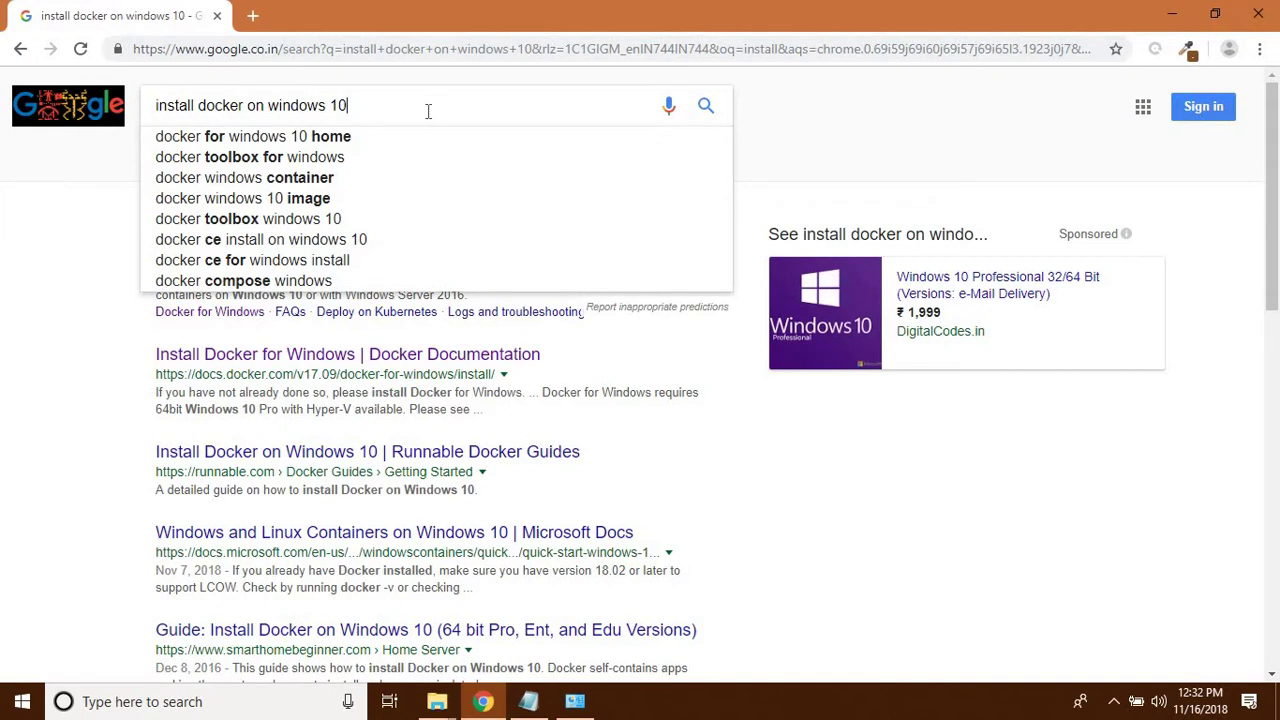
key(BackSpace)
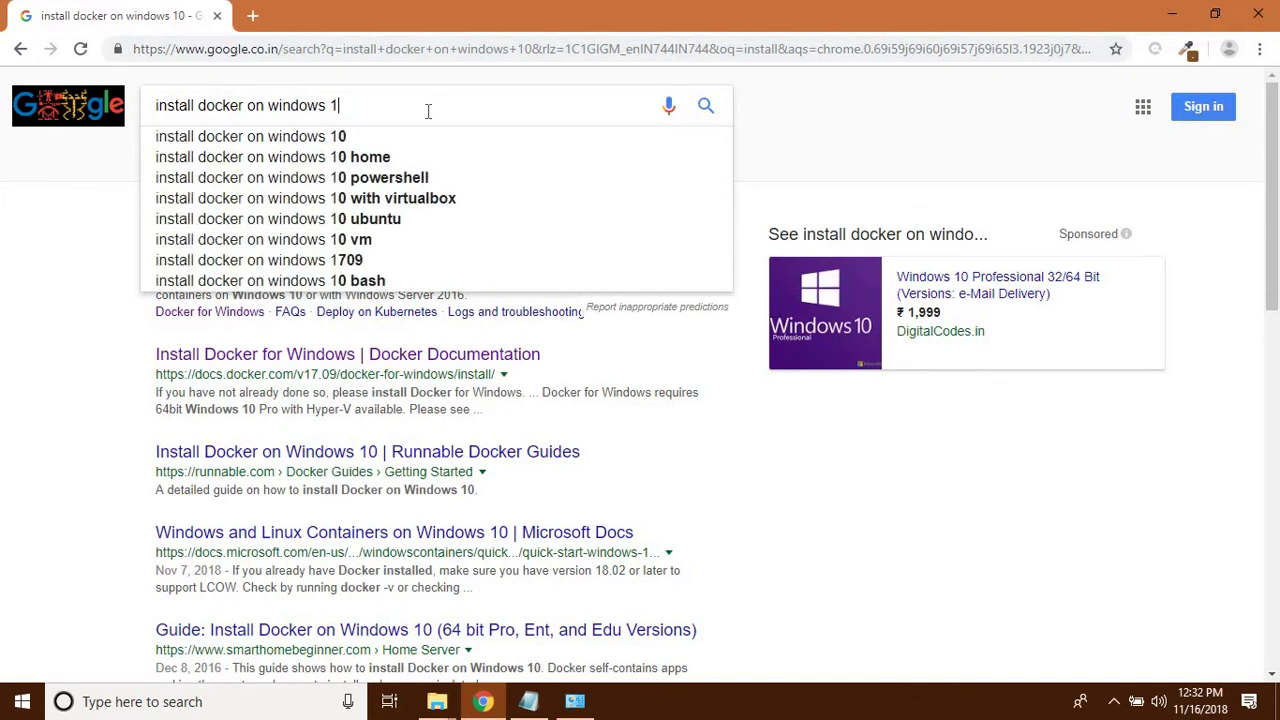
text(0)
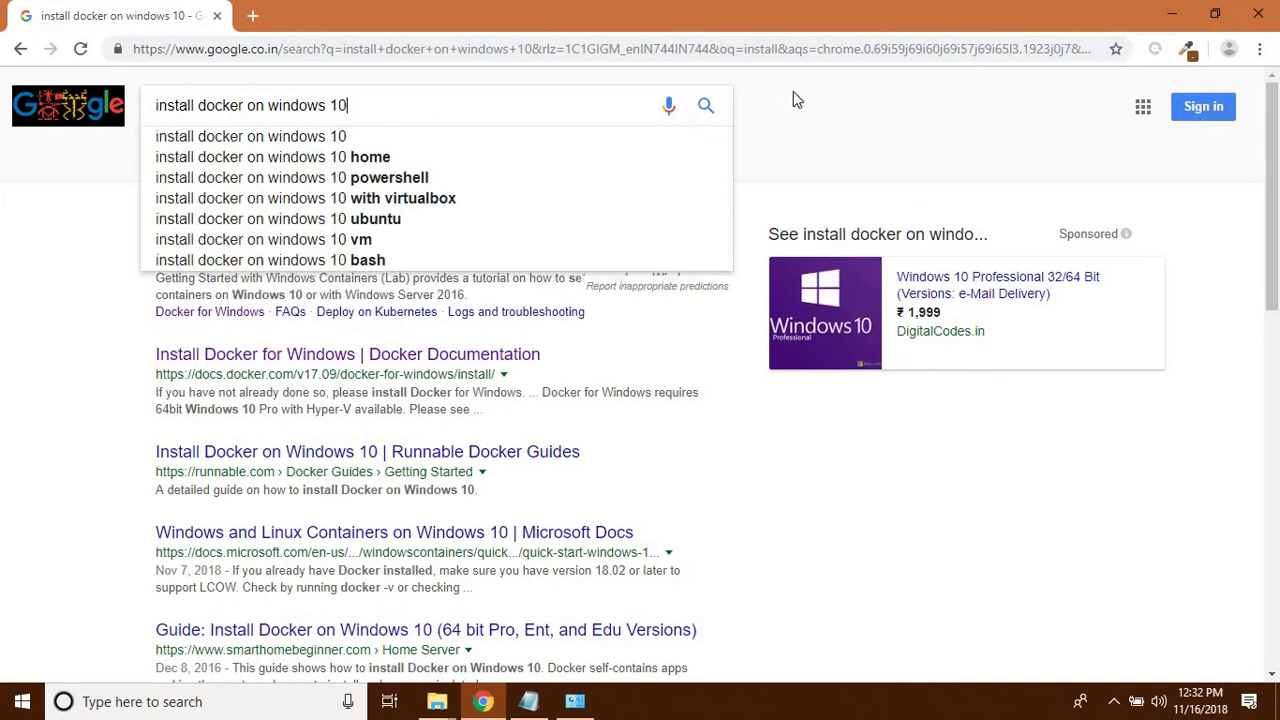
click(793, 93)
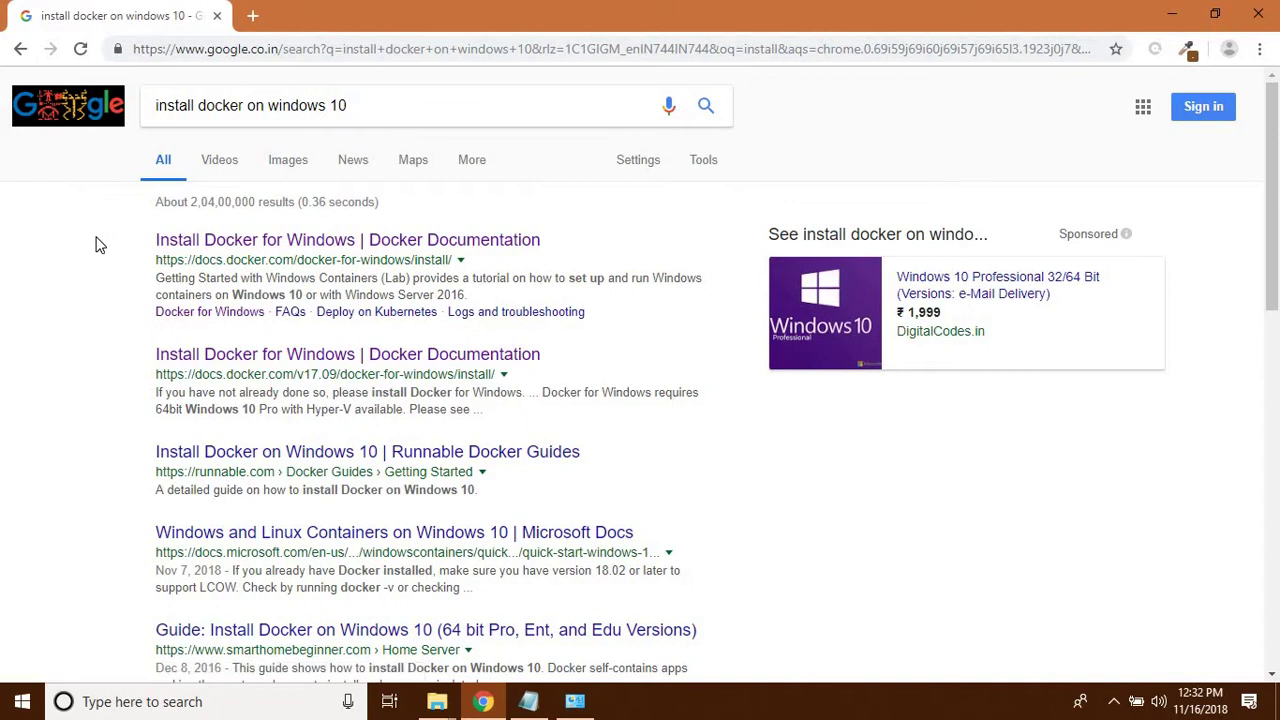
- Open the first Docker documentation result in a new tab and reach the Docker Store download
middle_click(283, 243)
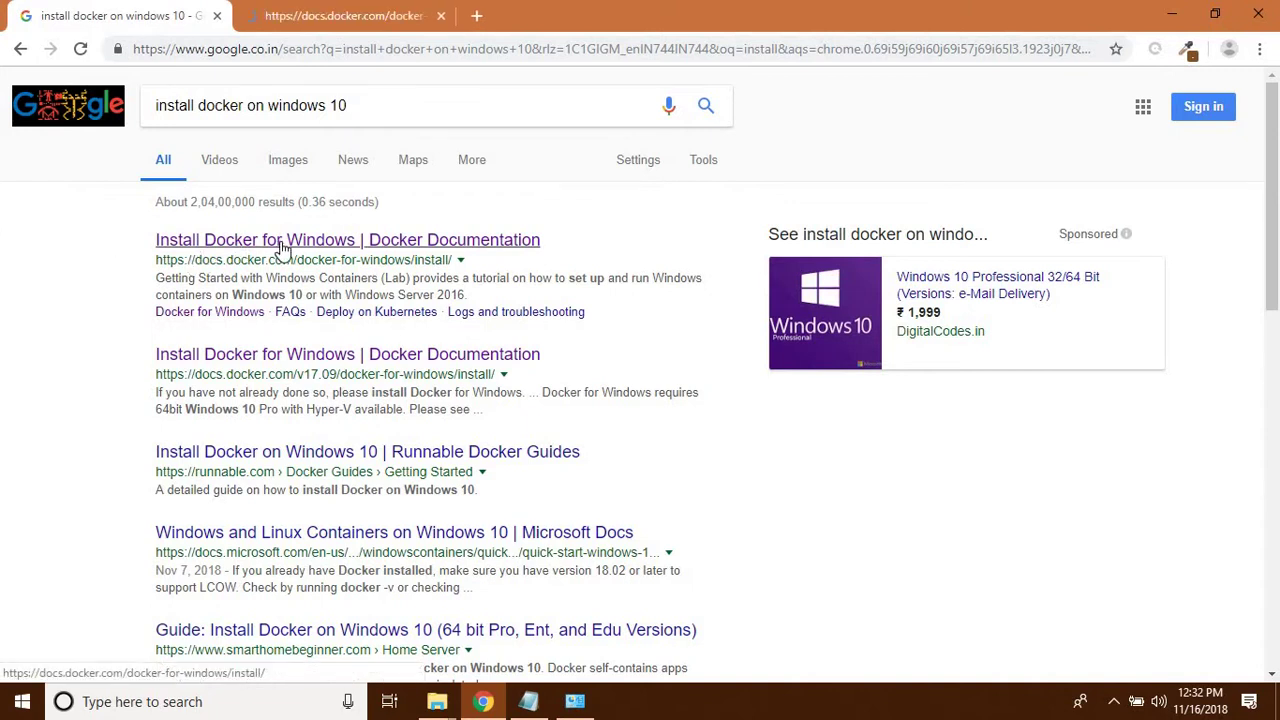
click(351, 14)
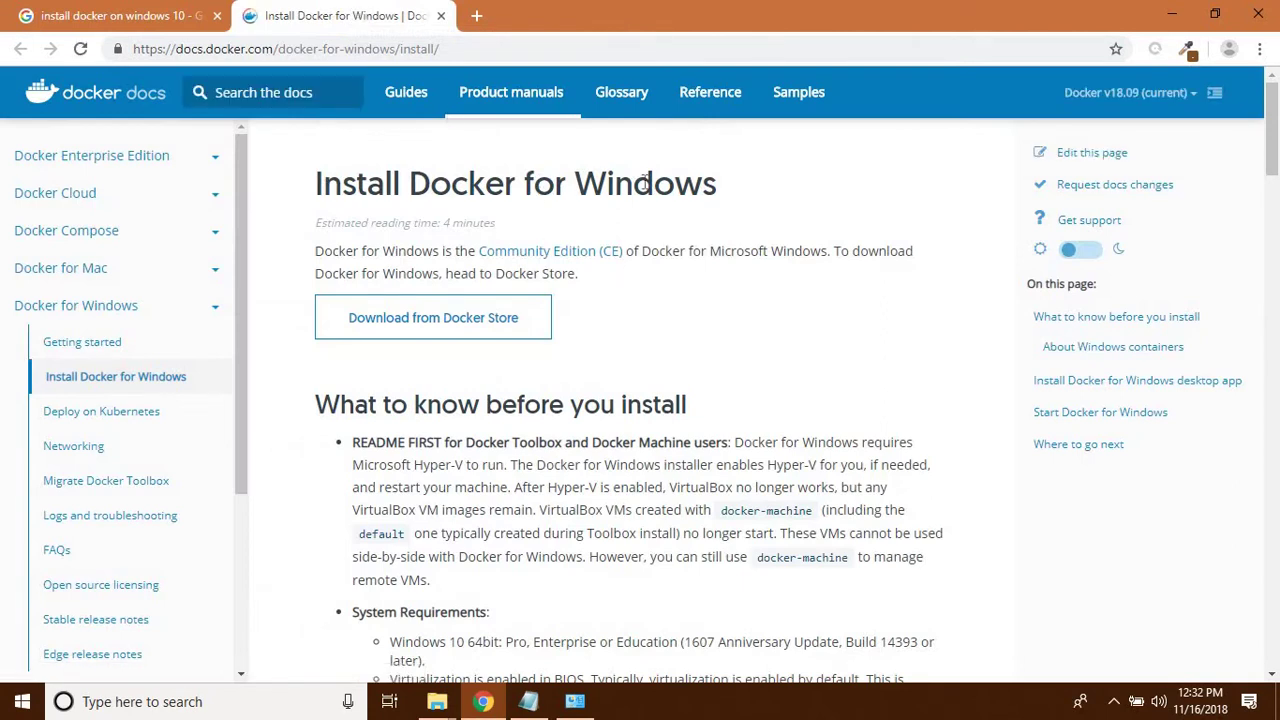
click(433, 327)
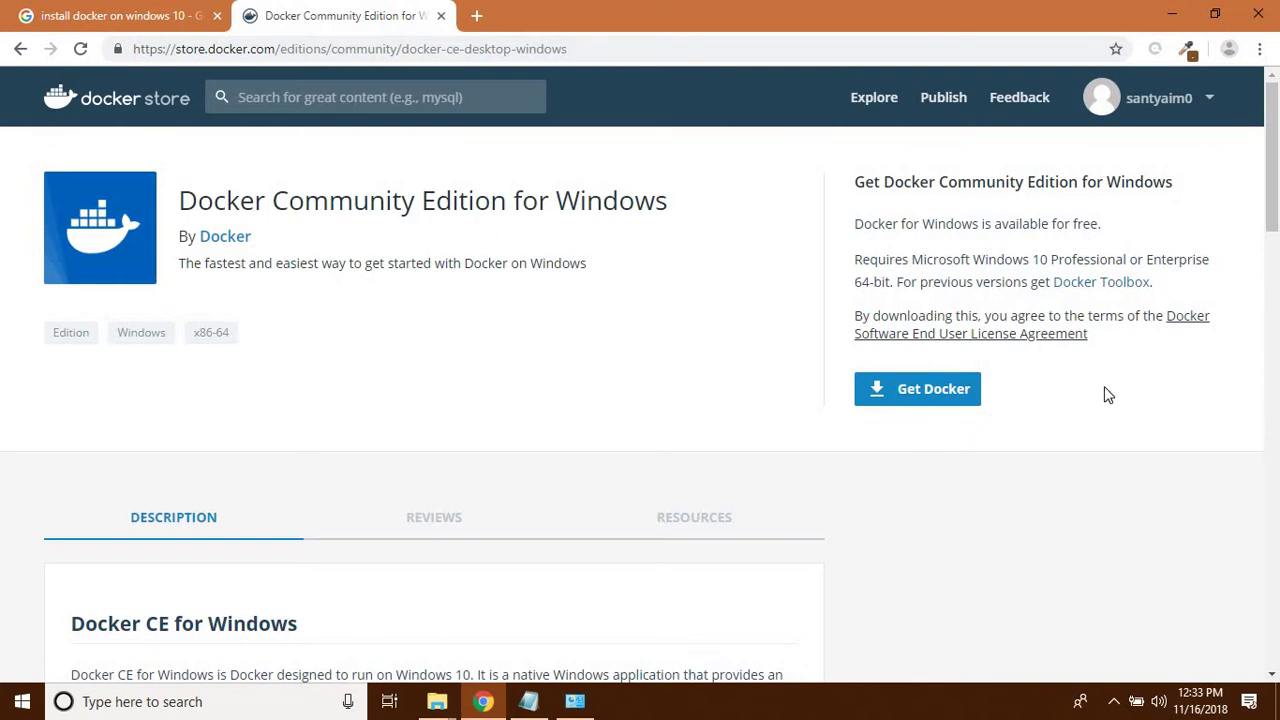
- Log out of the Docker Store account and close that tab
click(1212, 97)
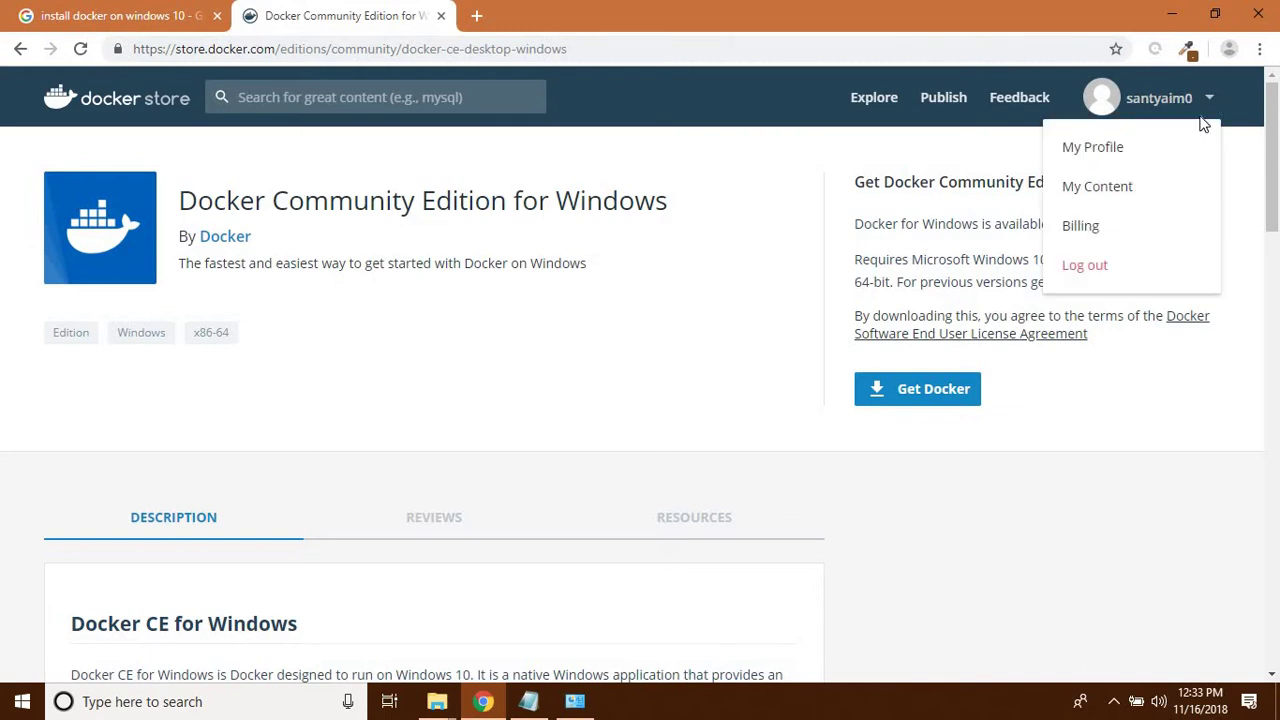
click(1085, 266)
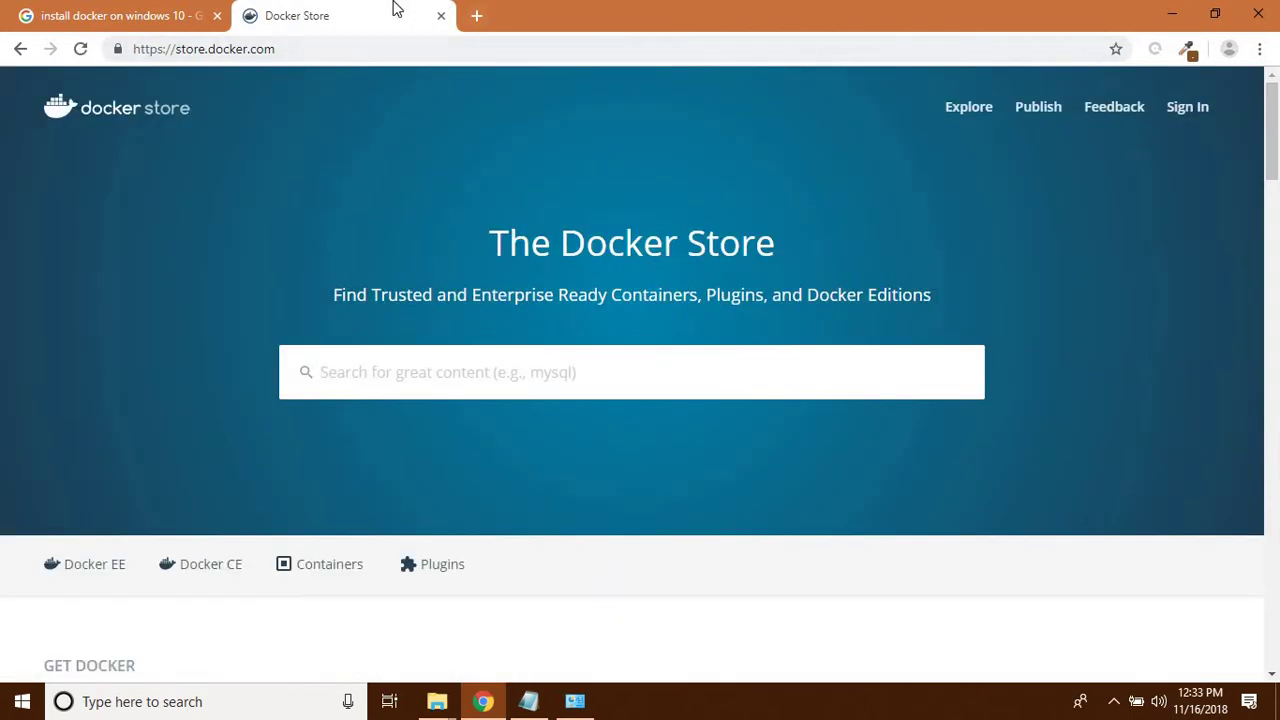
click(441, 17)
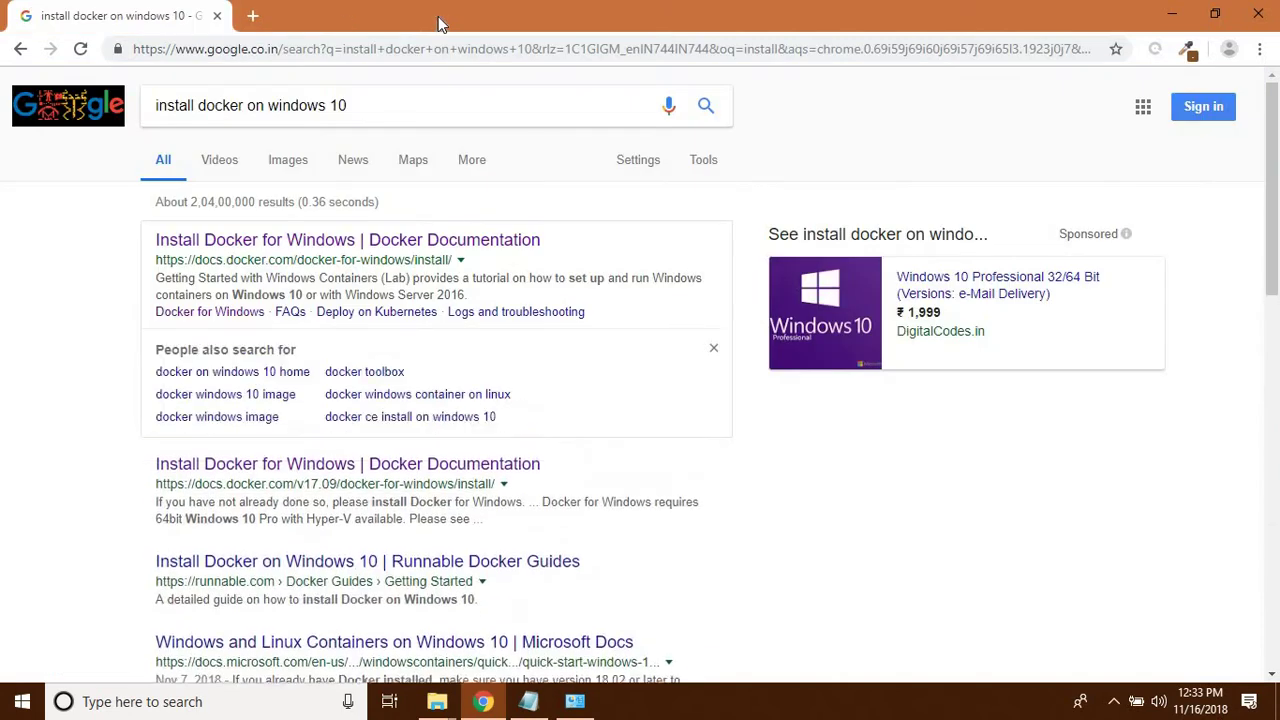
- Reach the Docker CE for Windows login page, opening Create Account in a new tab
middle_click(373, 241)
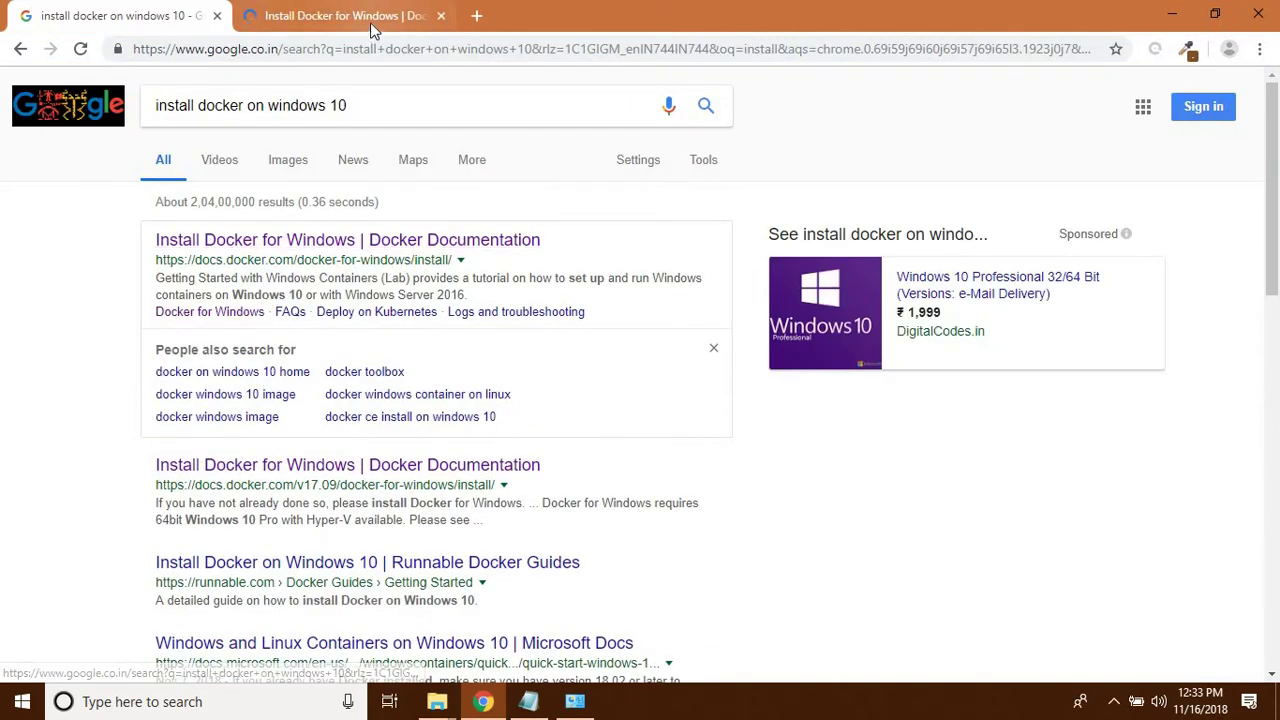
click(371, 22)
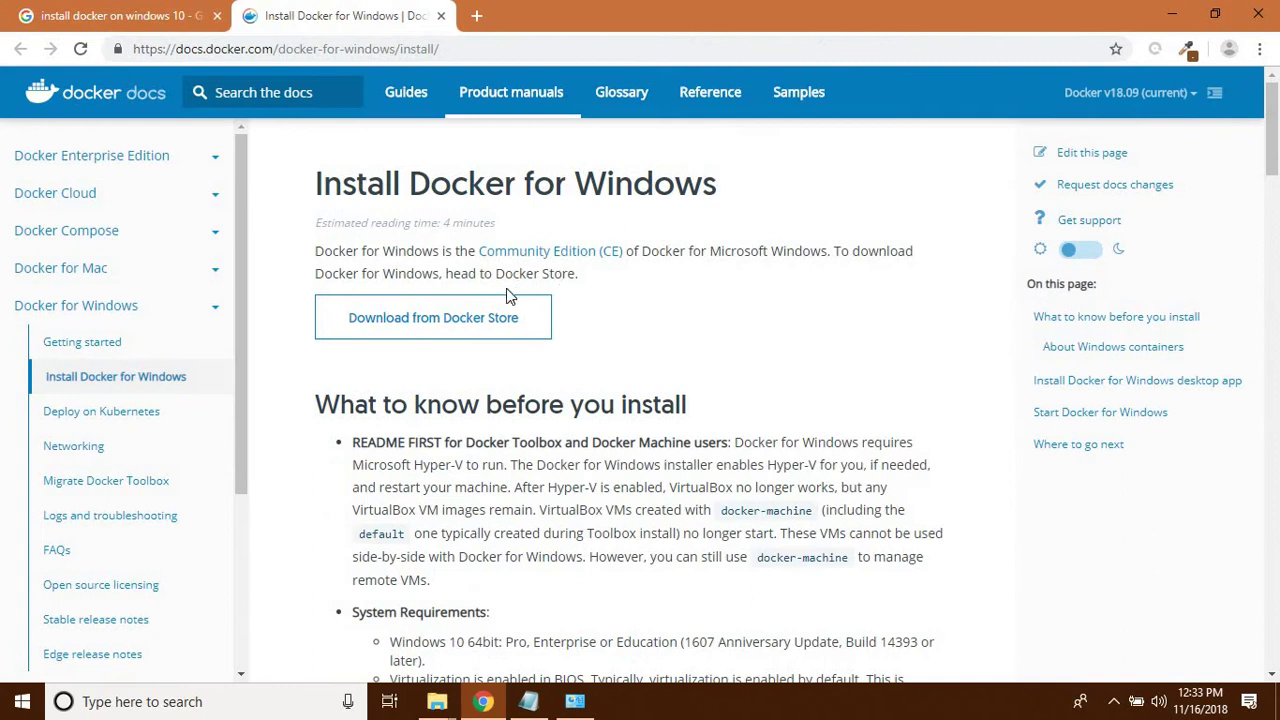
click(476, 319)
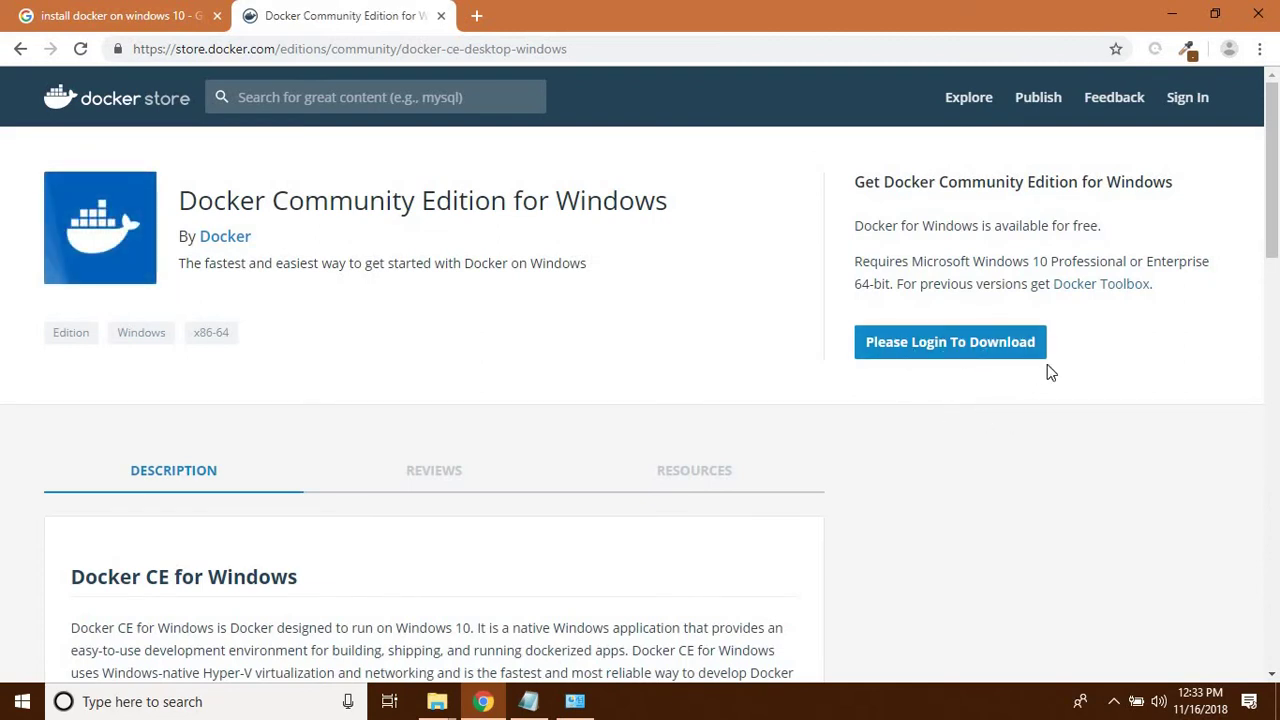
click(922, 341)
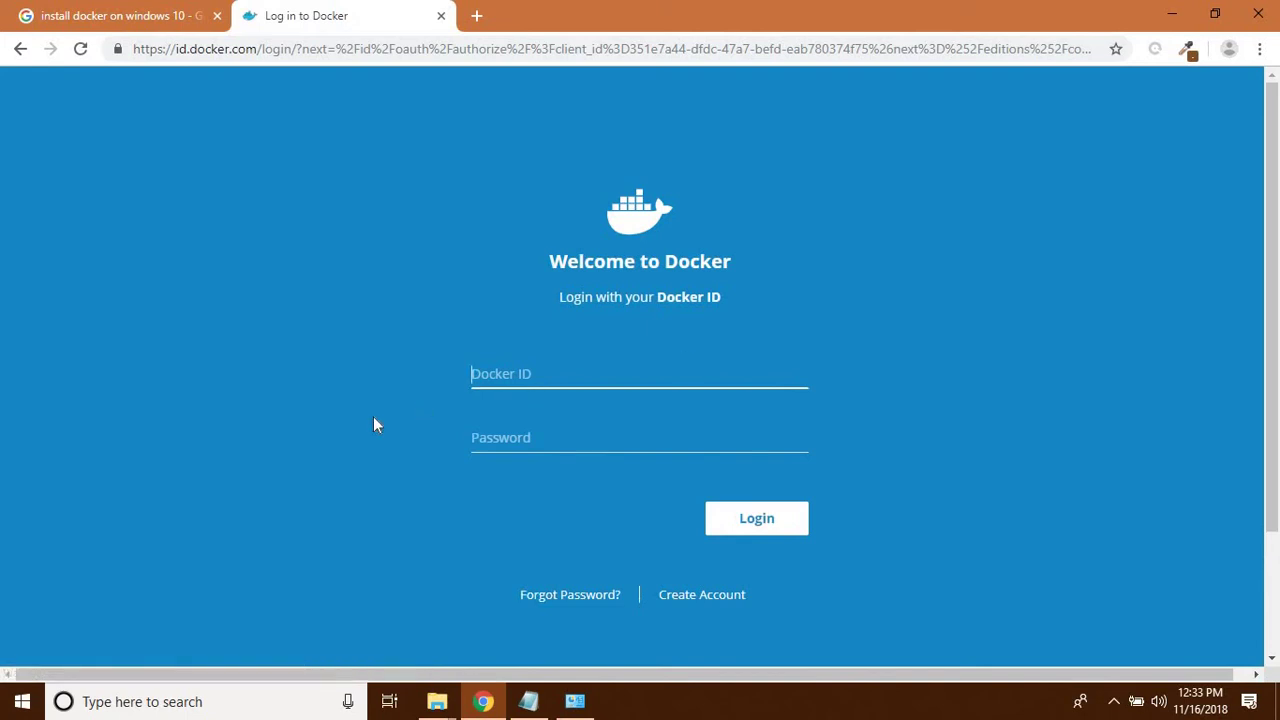
click(372, 418)
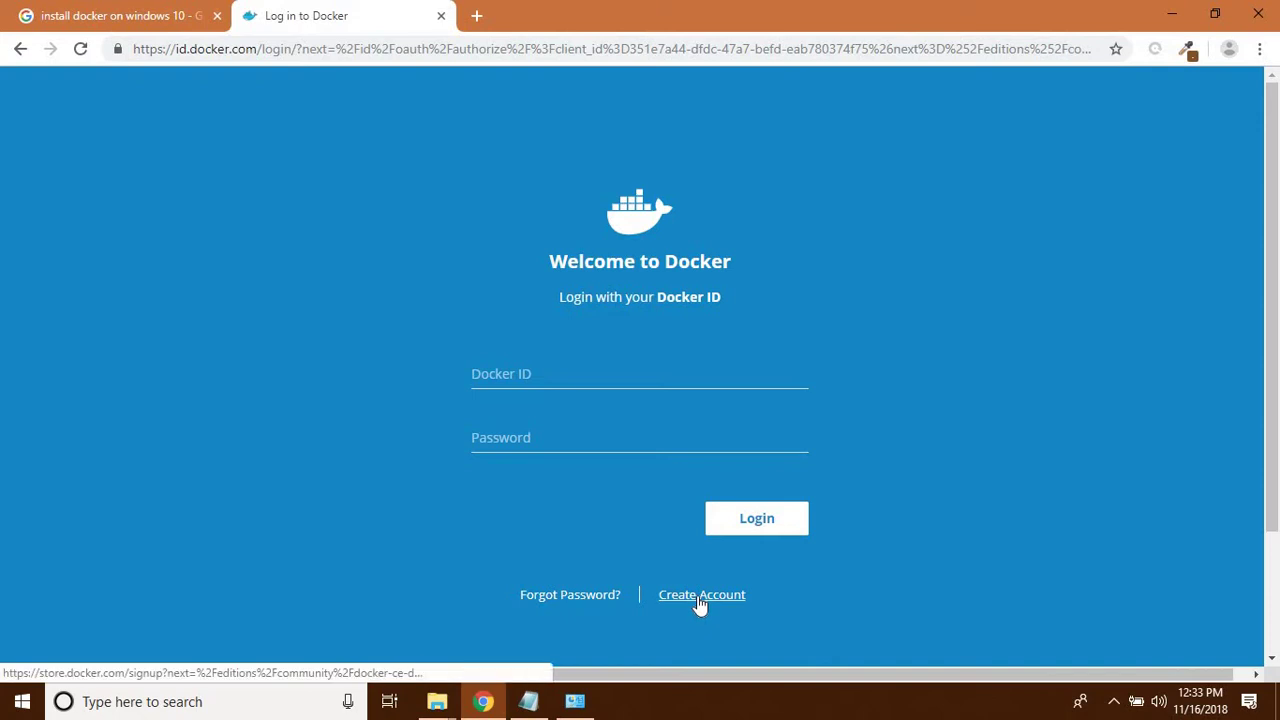
middle_click(700, 601)
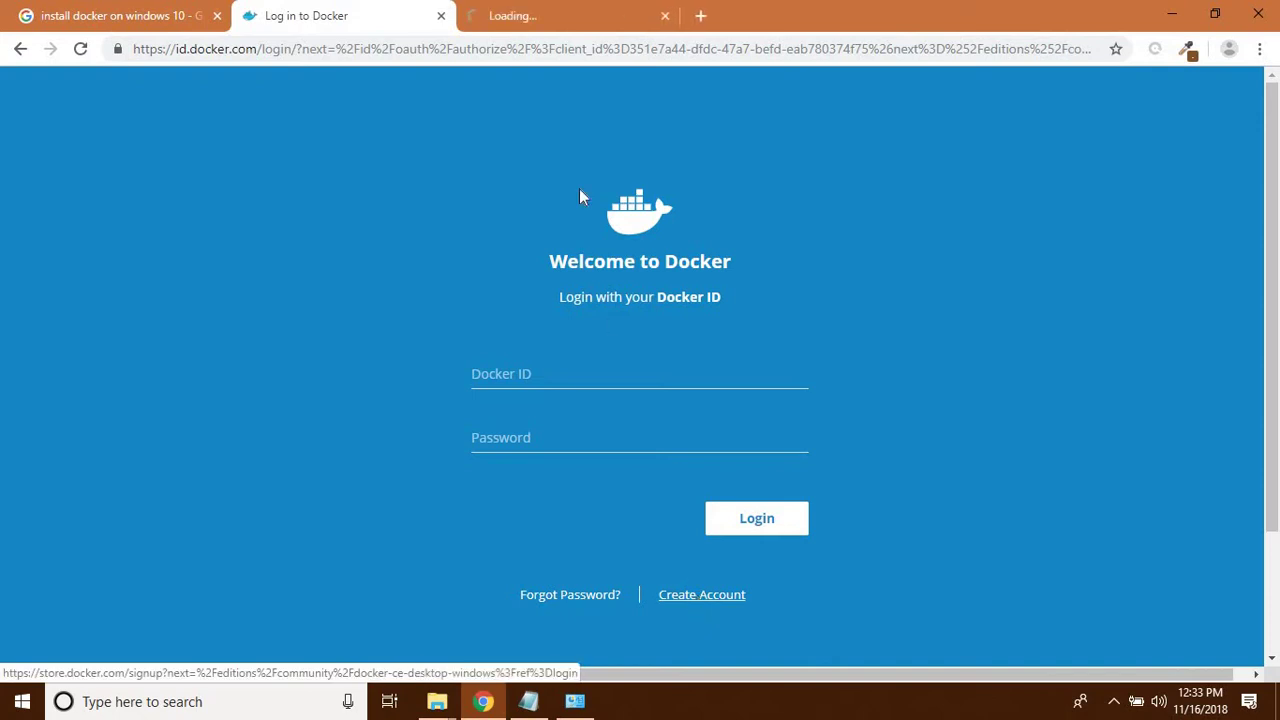
- Enter a Docker ID, the account e-mail address and a password in the sign-up form
click(545, 12)
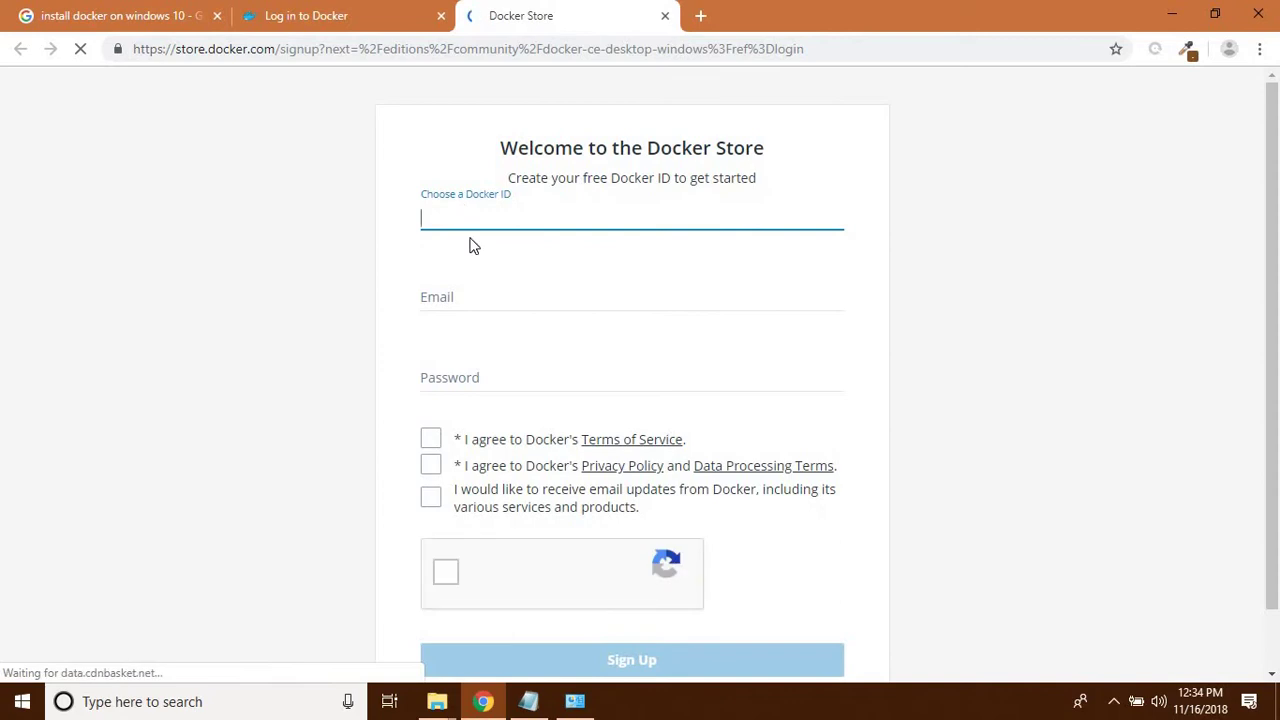
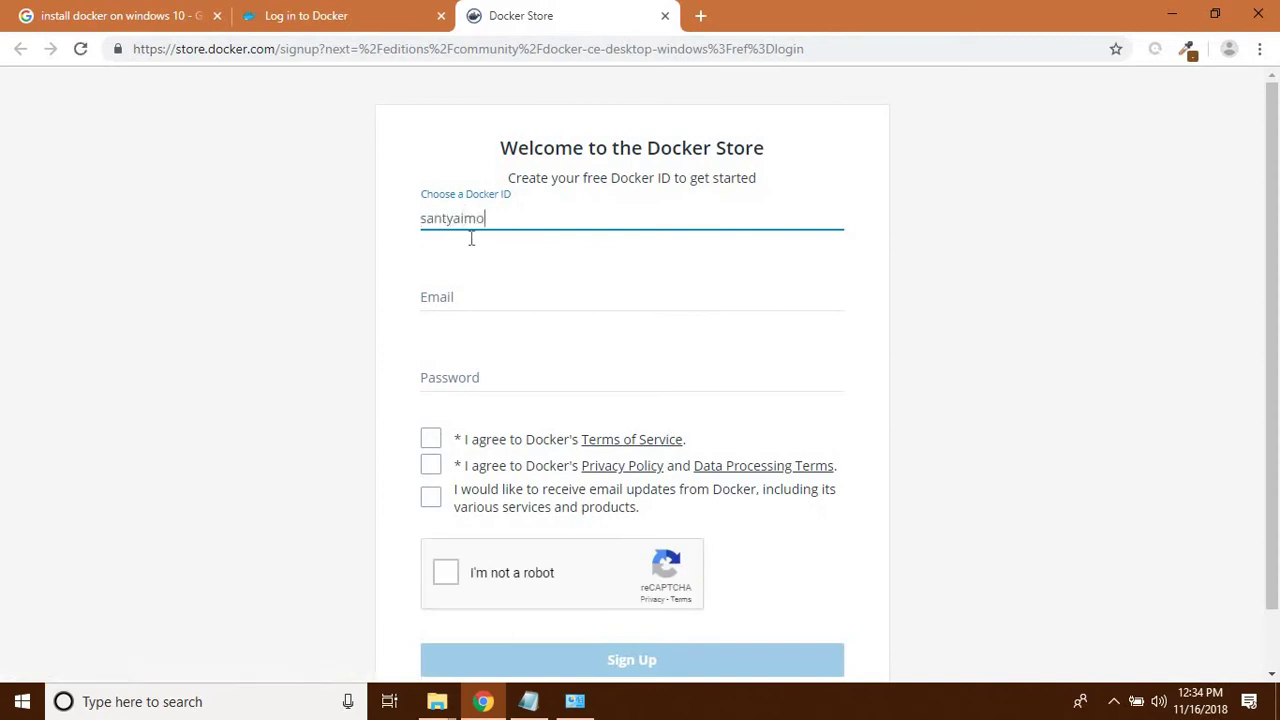
key(Tab)
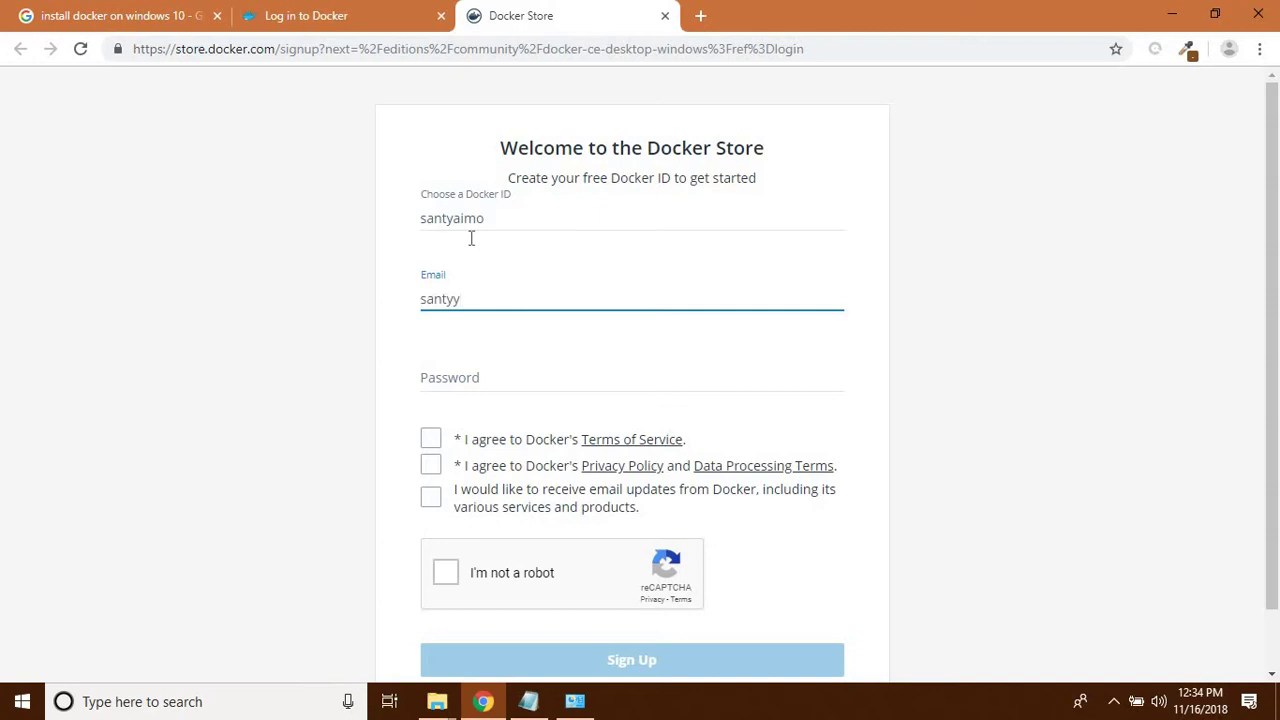
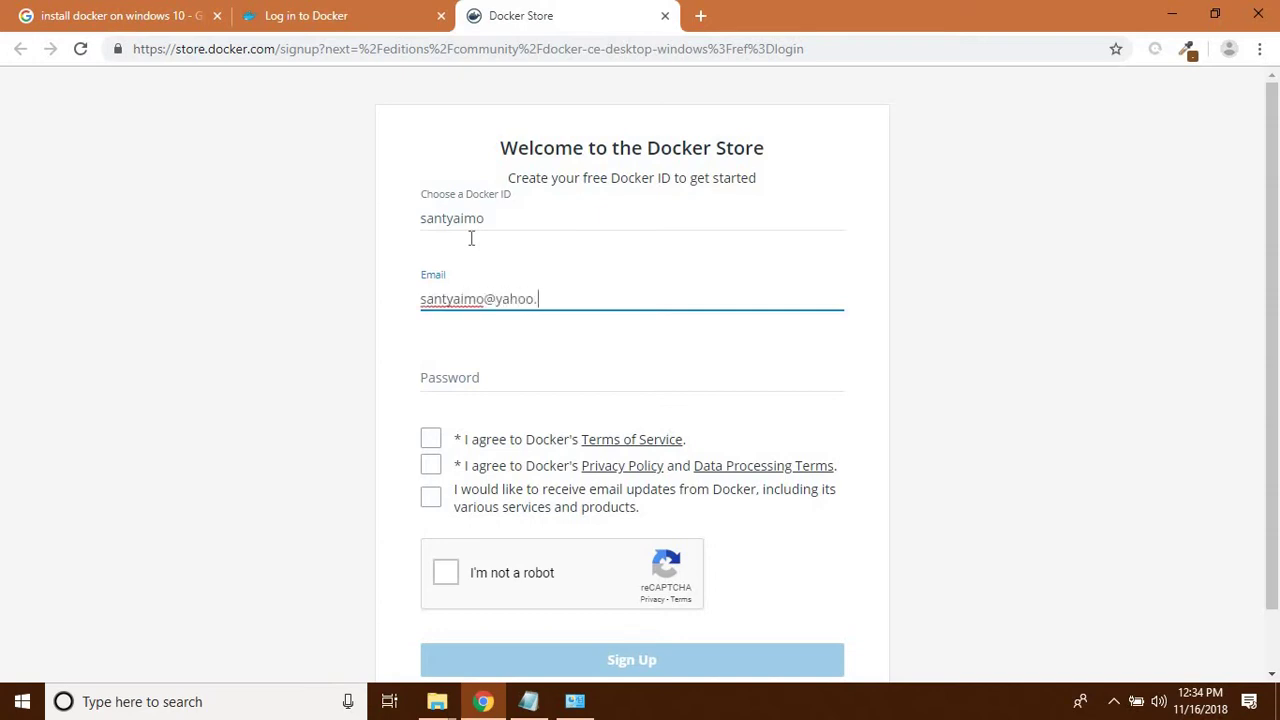
key(Tab)
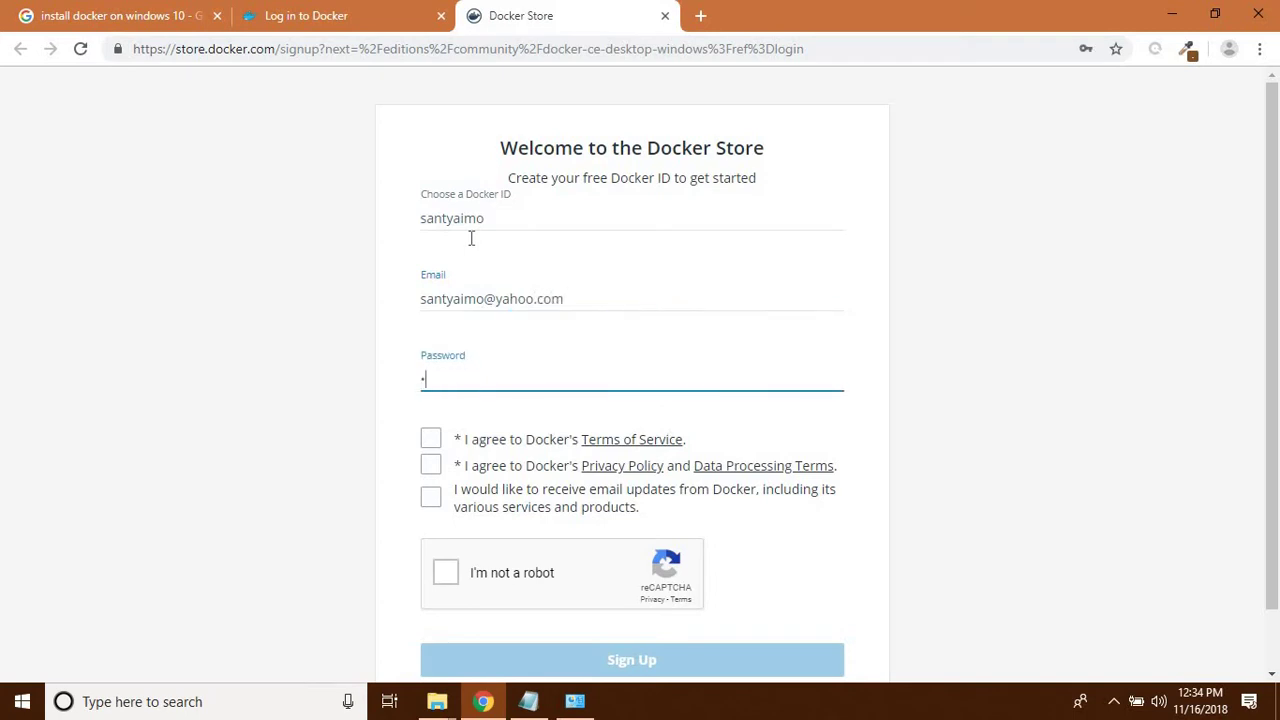
- Review the entered Docker ID, e-mail address and password fields
click(269, 476)
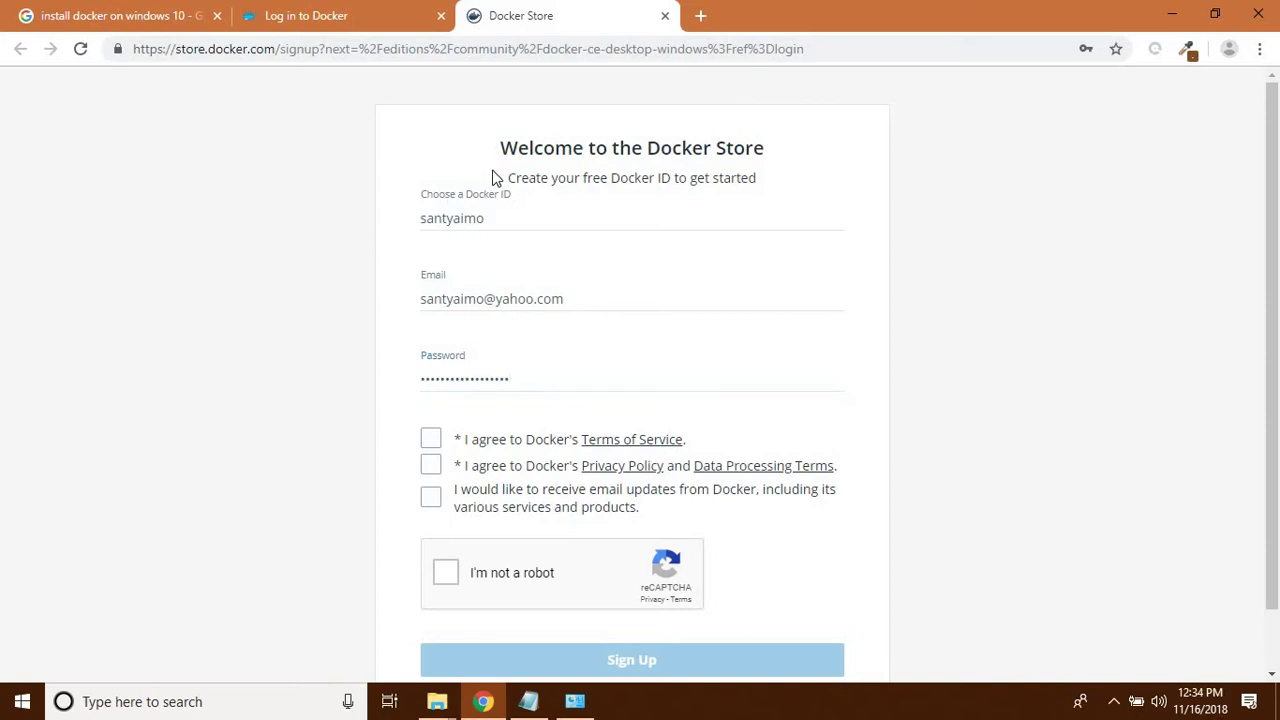
click(476, 192)
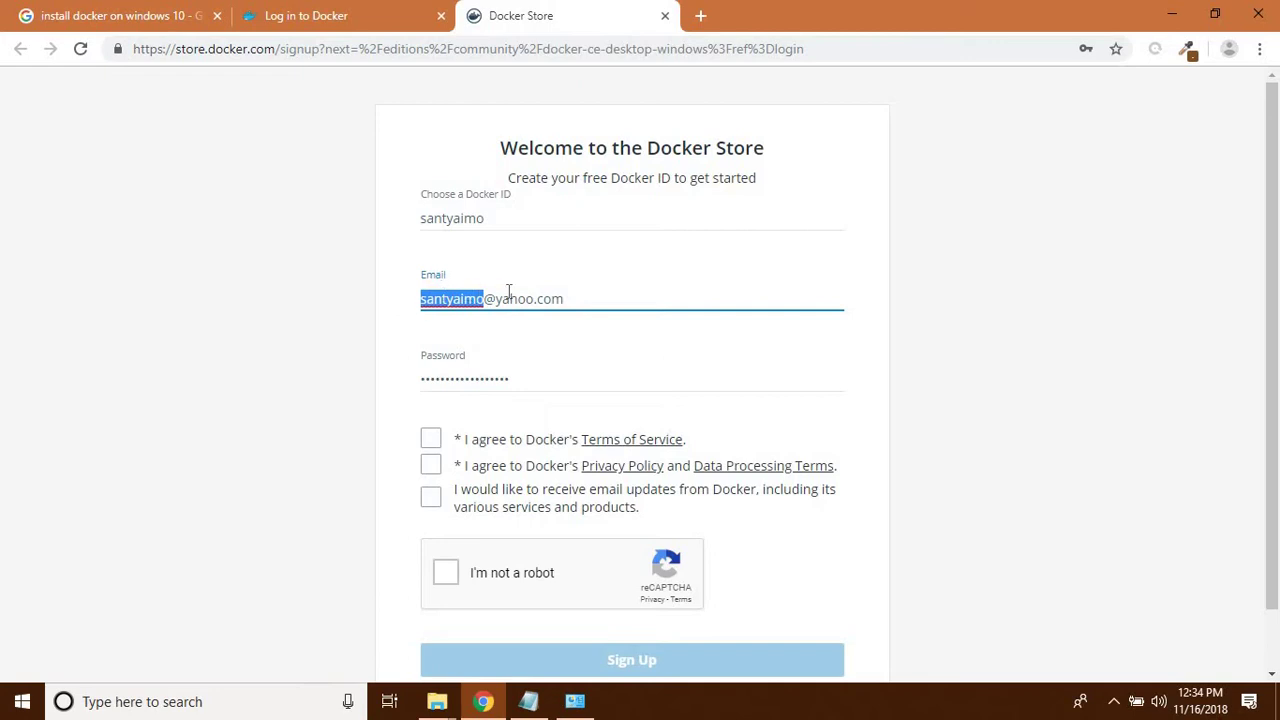
click(308, 580)
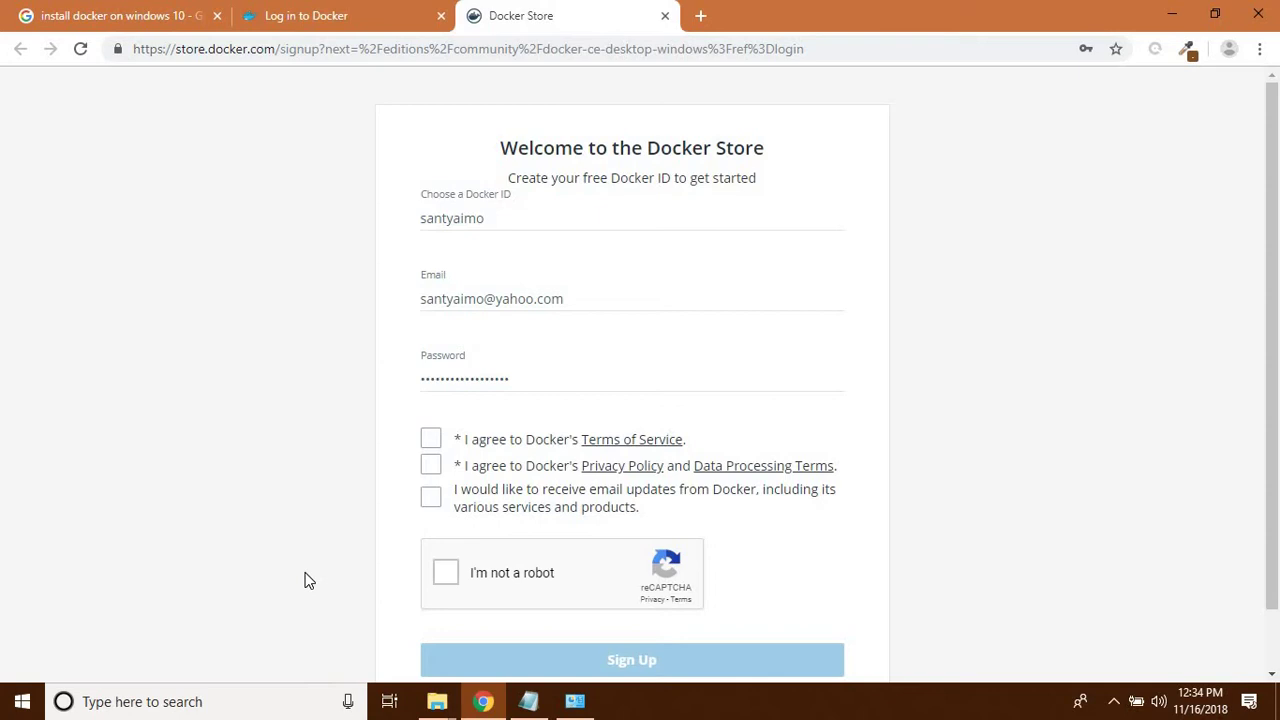
click(452, 300)
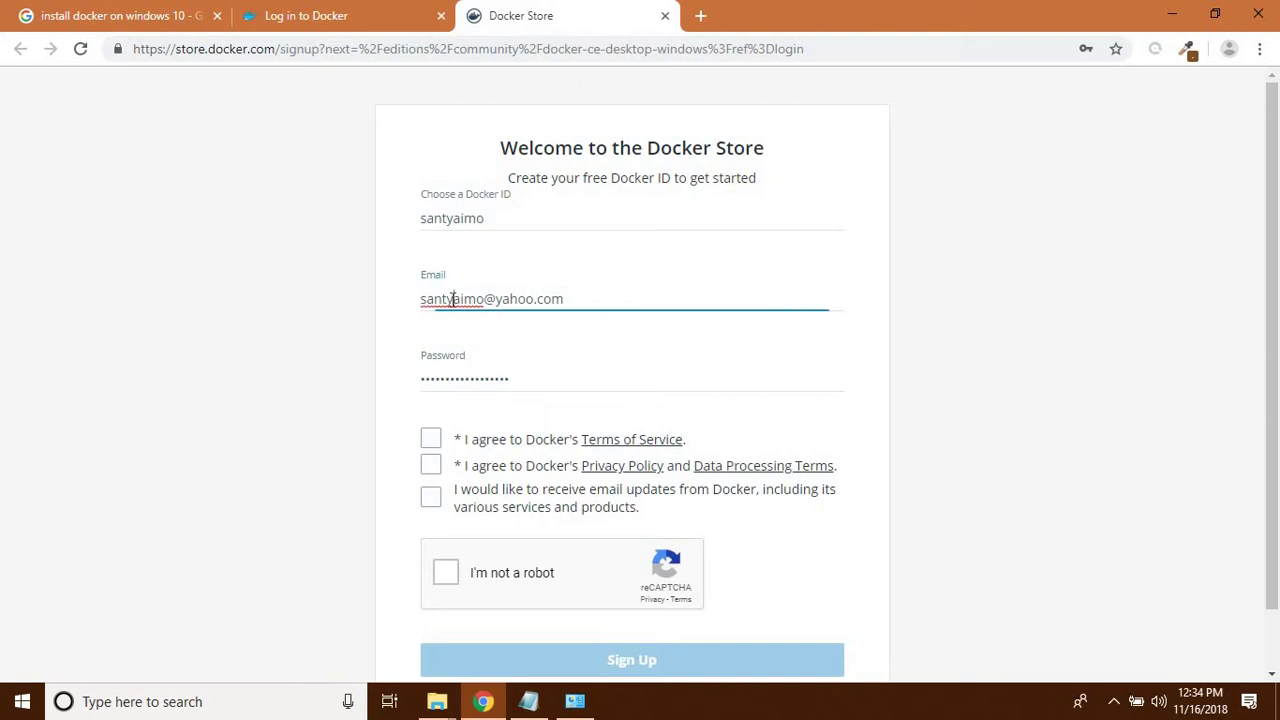
click(339, 414)
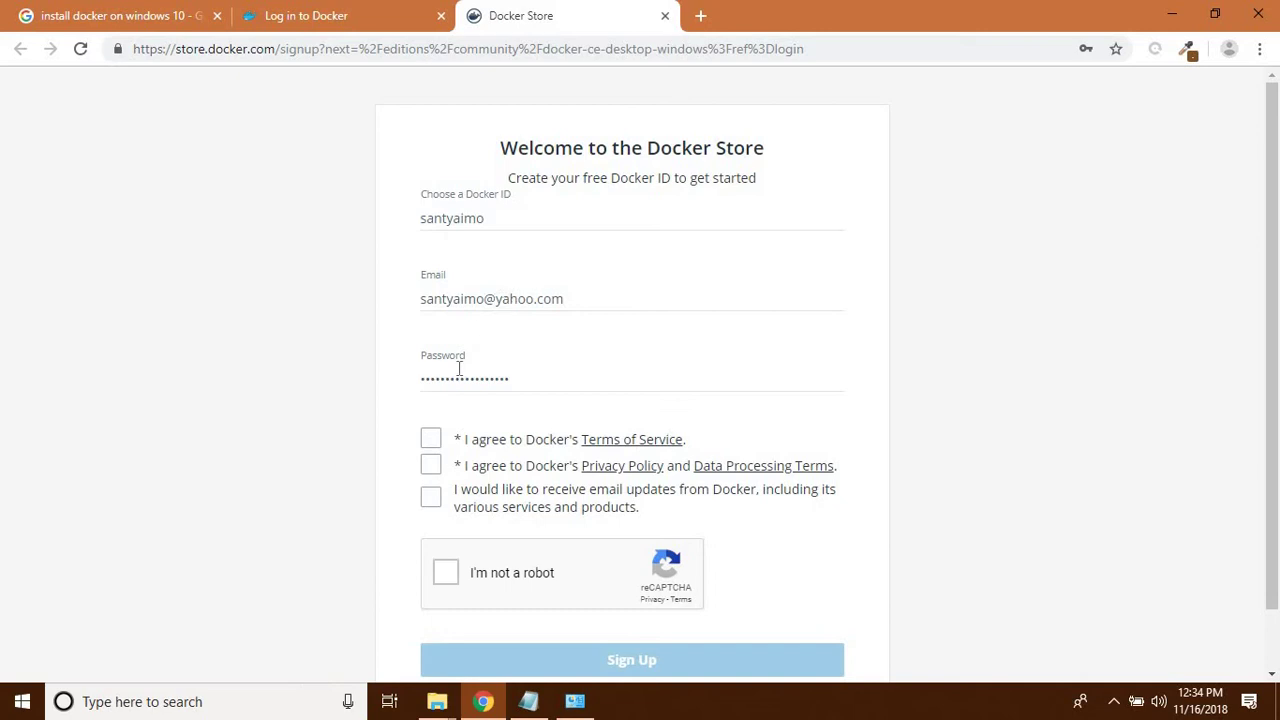
click(456, 377)
click(392, 330)
click(464, 299)
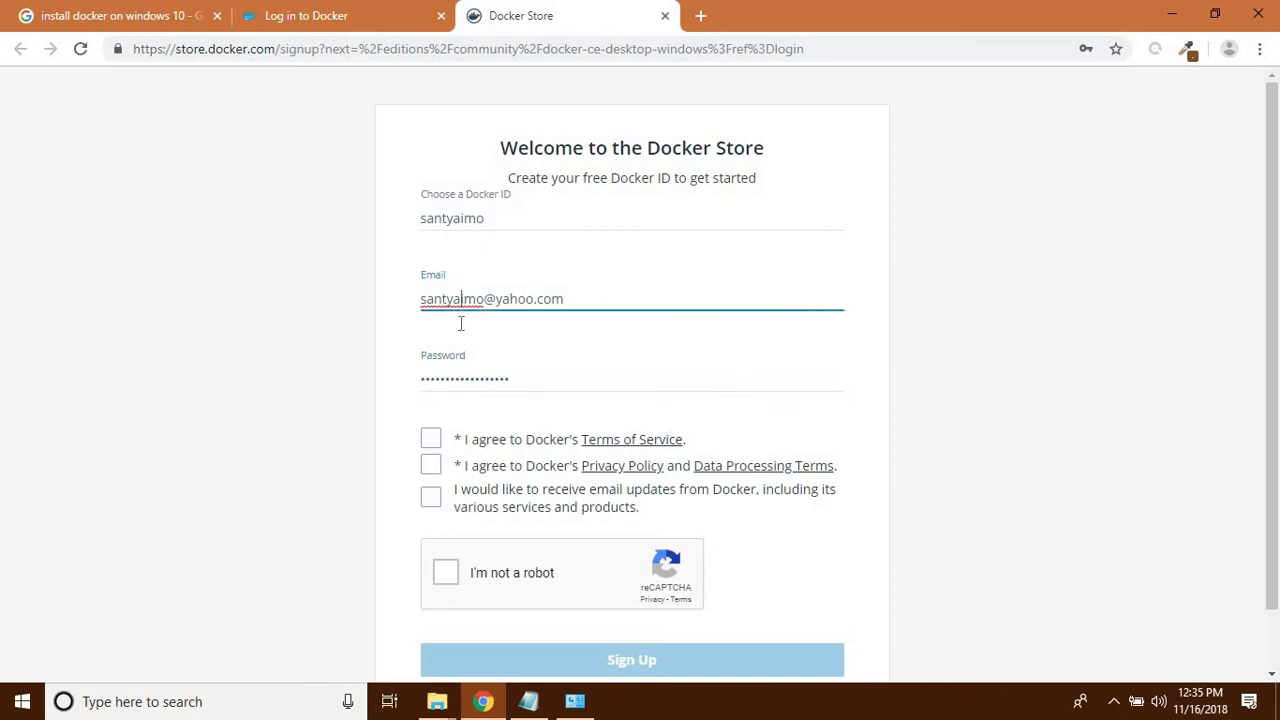
click(460, 376)
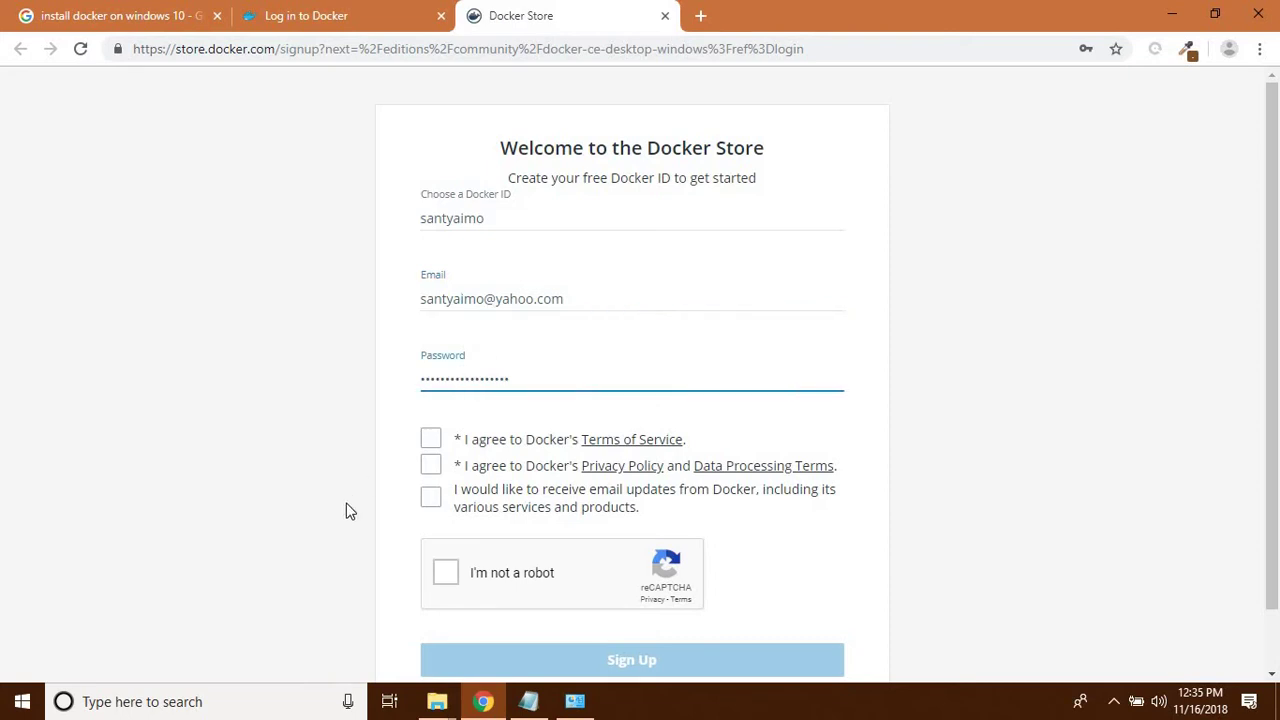
- Accept the Terms of Service and Privacy Policy, leave email updates unticked, and pass reCAPTCHA
click(429, 445)
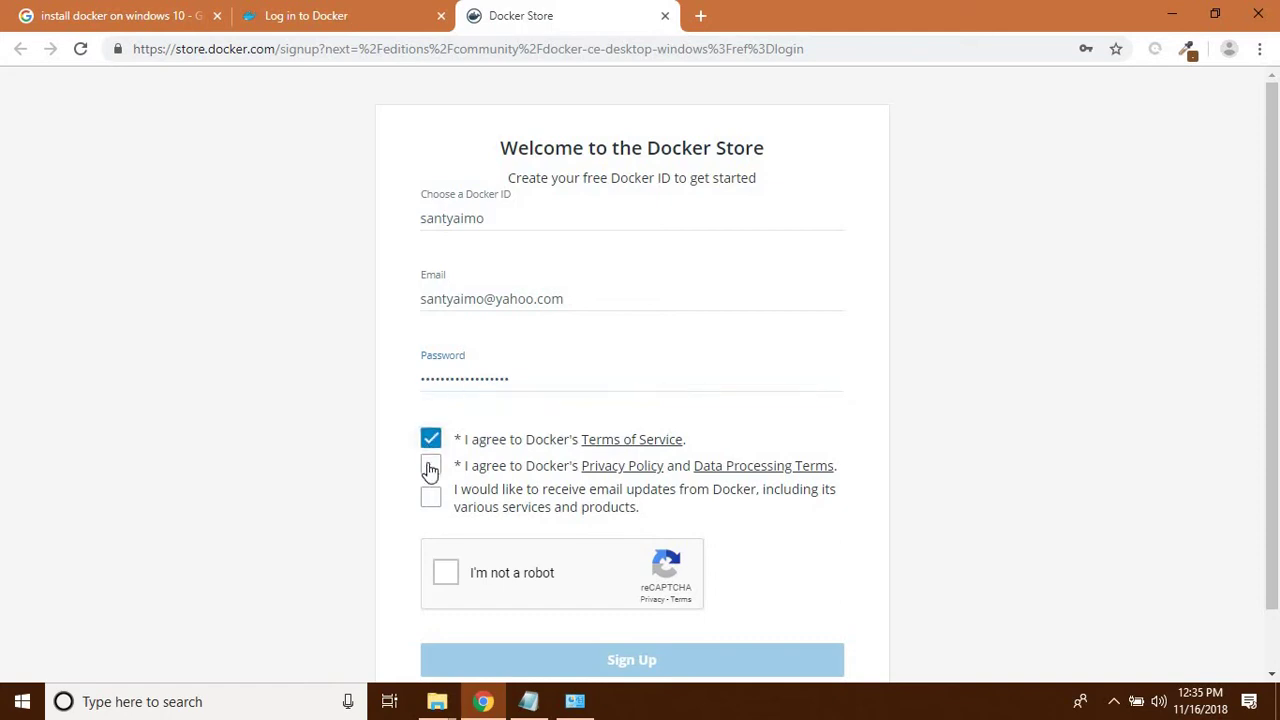
click(430, 468)
click(428, 508)
click(428, 508)
click(445, 575)
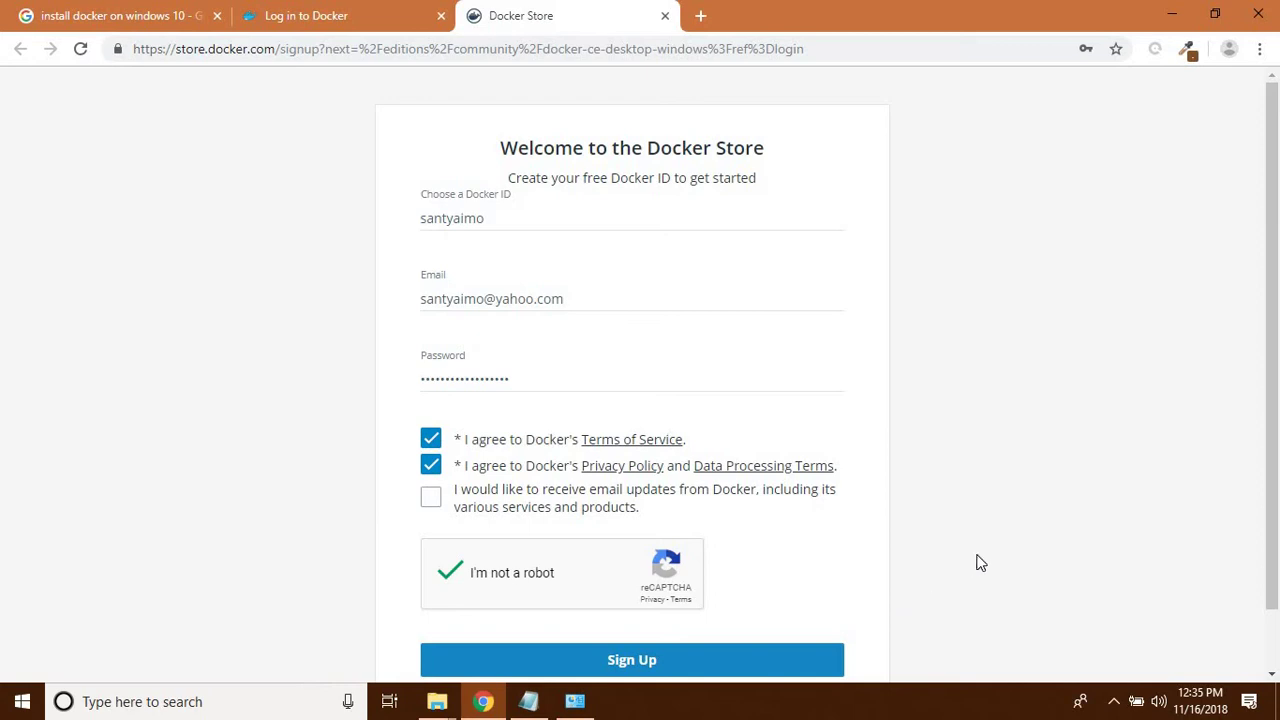
- Log in to Docker with the saved Docker ID and the account password
click(322, 18)
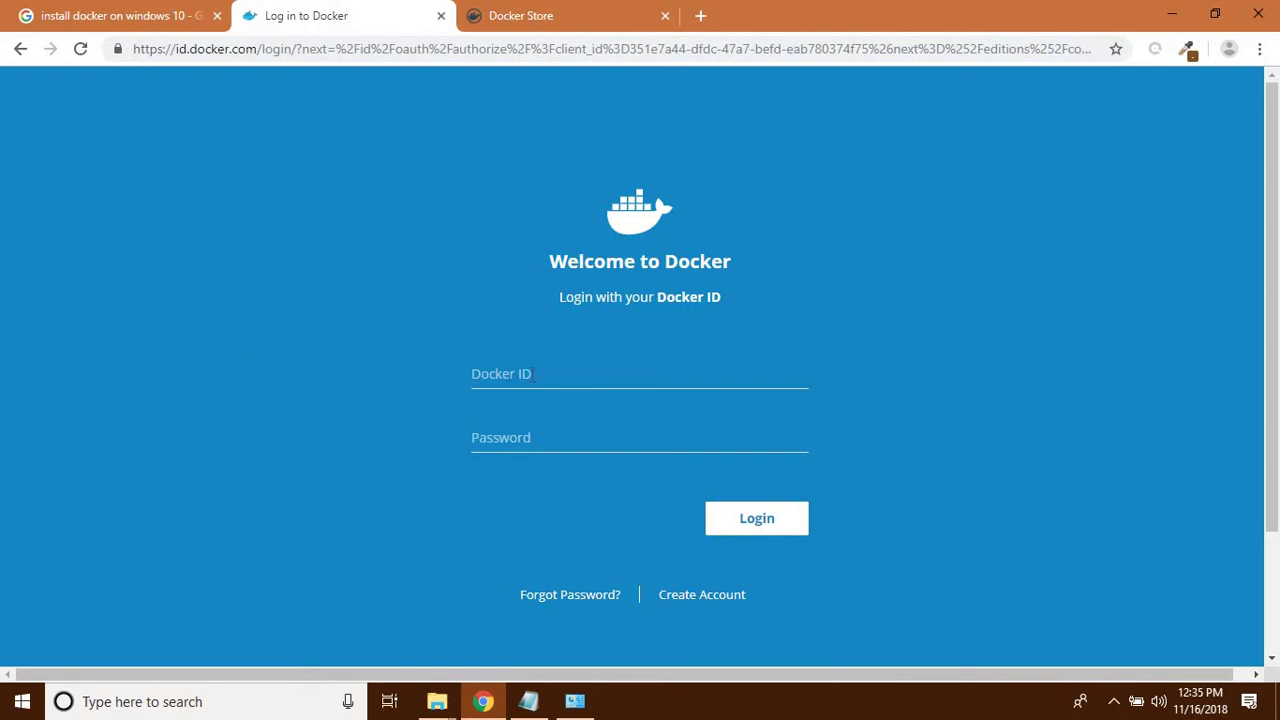
click(533, 374)
text(sa)
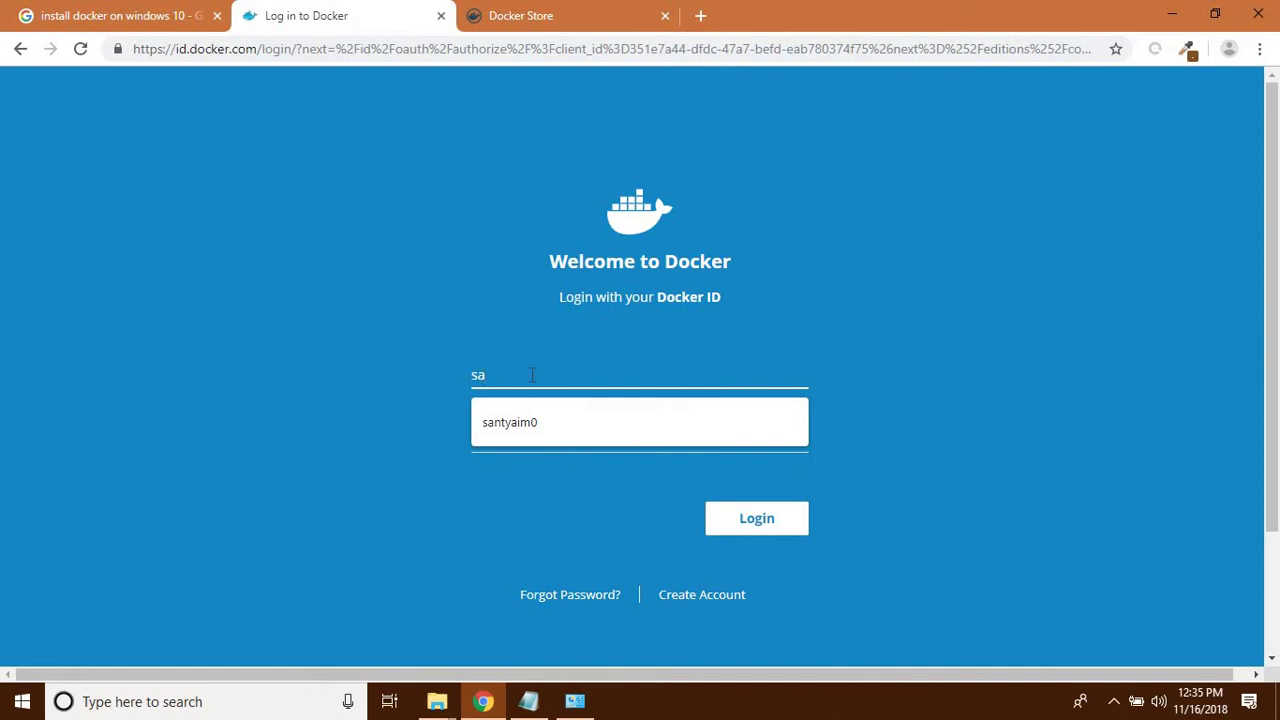
click(534, 423)
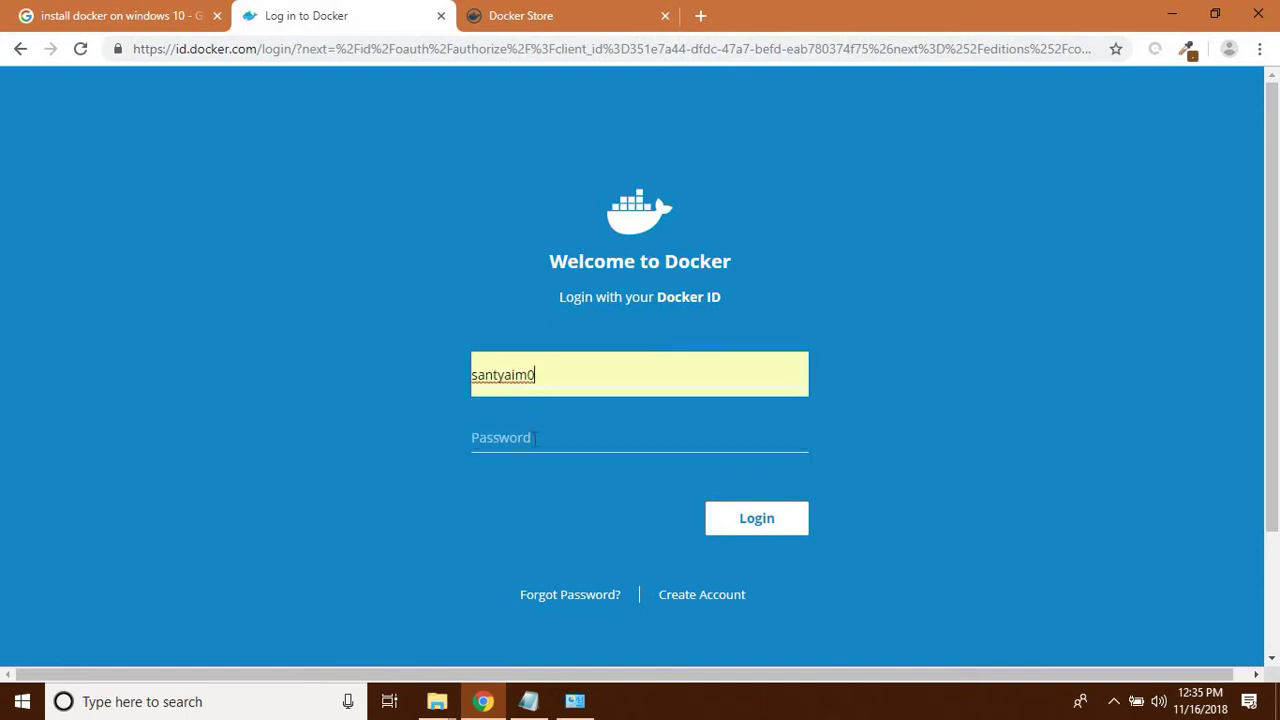
click(535, 441)
text(••)
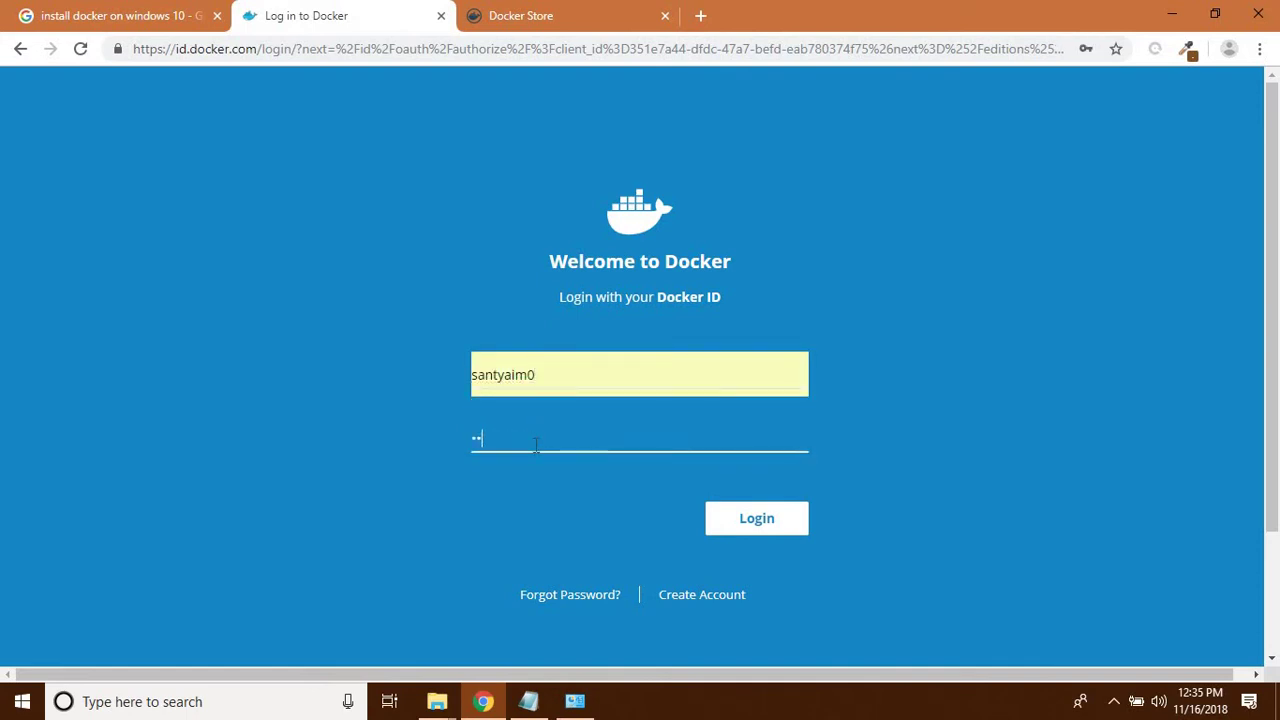
text(••••••)
key(BackSpace)
key(BackSpace)
key(BackSpace)
key(BackSpace)
key(BackSpace)
key(BackSpace)
key(BackSpace)
key(BackSpace)
text(••••••••••)
click(757, 519)
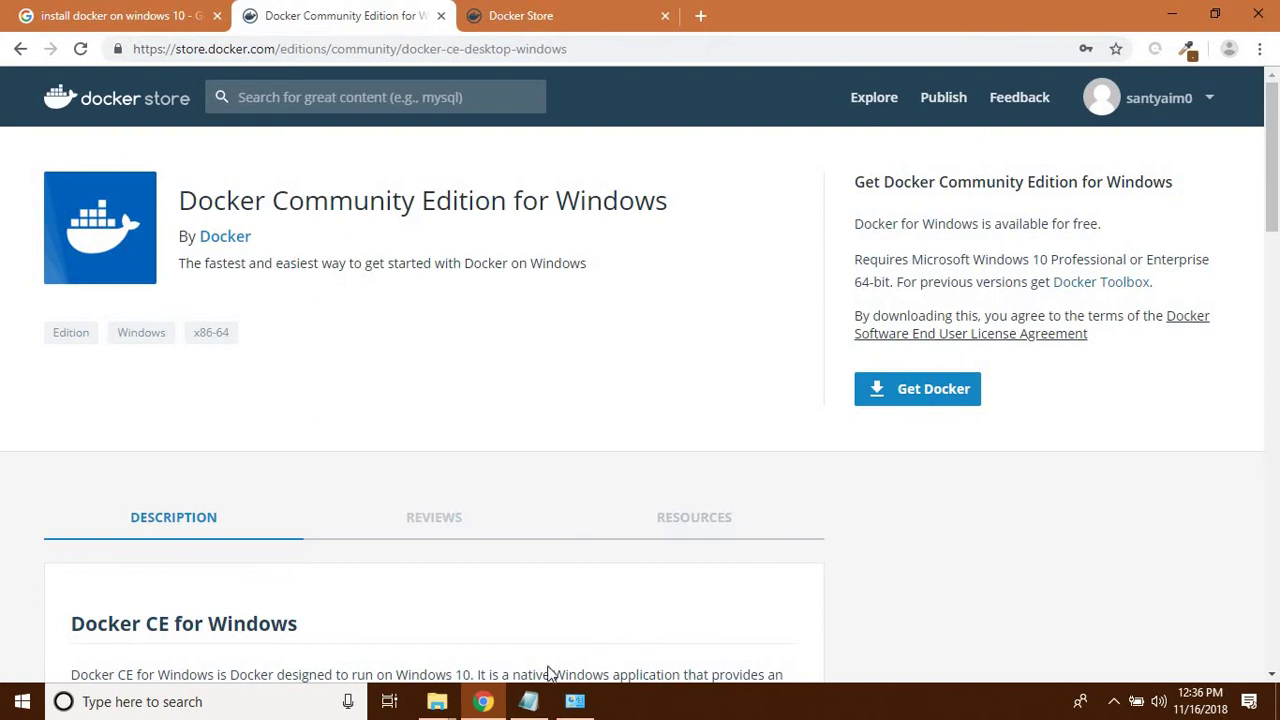
- Run 'Docker for Windows Installer.exe' from the Docker folder in File Explorer
mouse_move(439, 706)
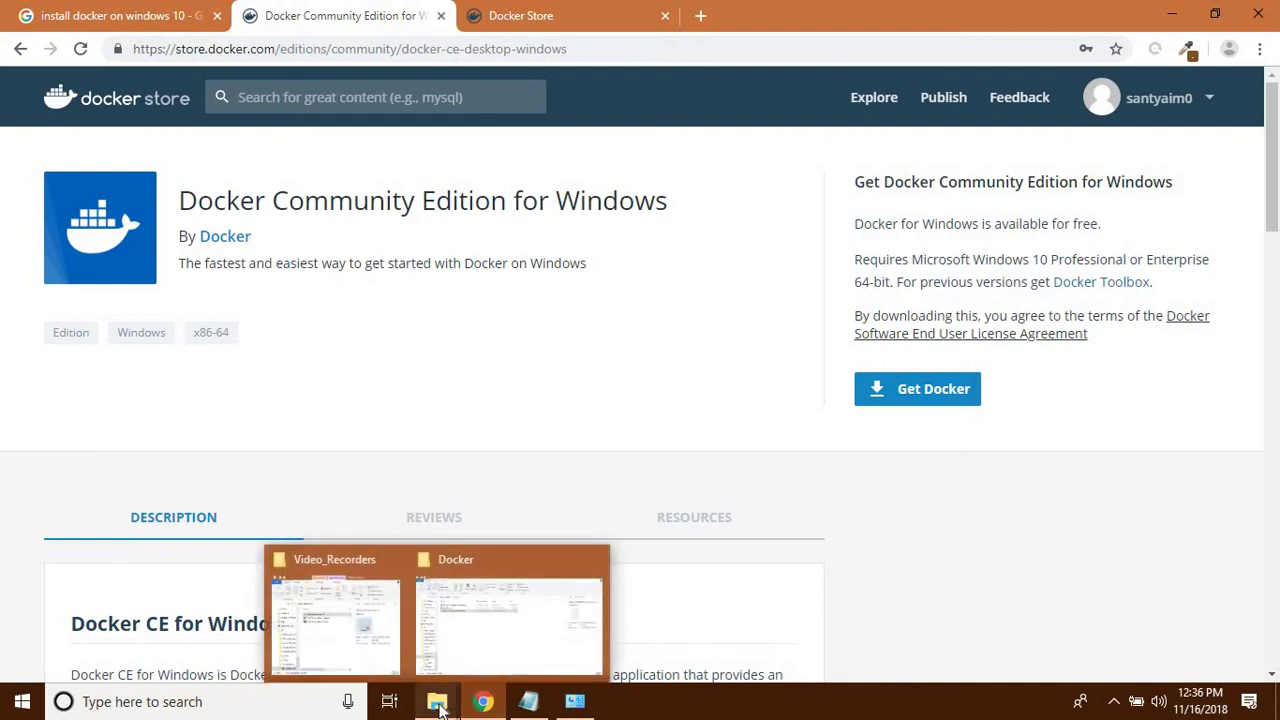
click(486, 655)
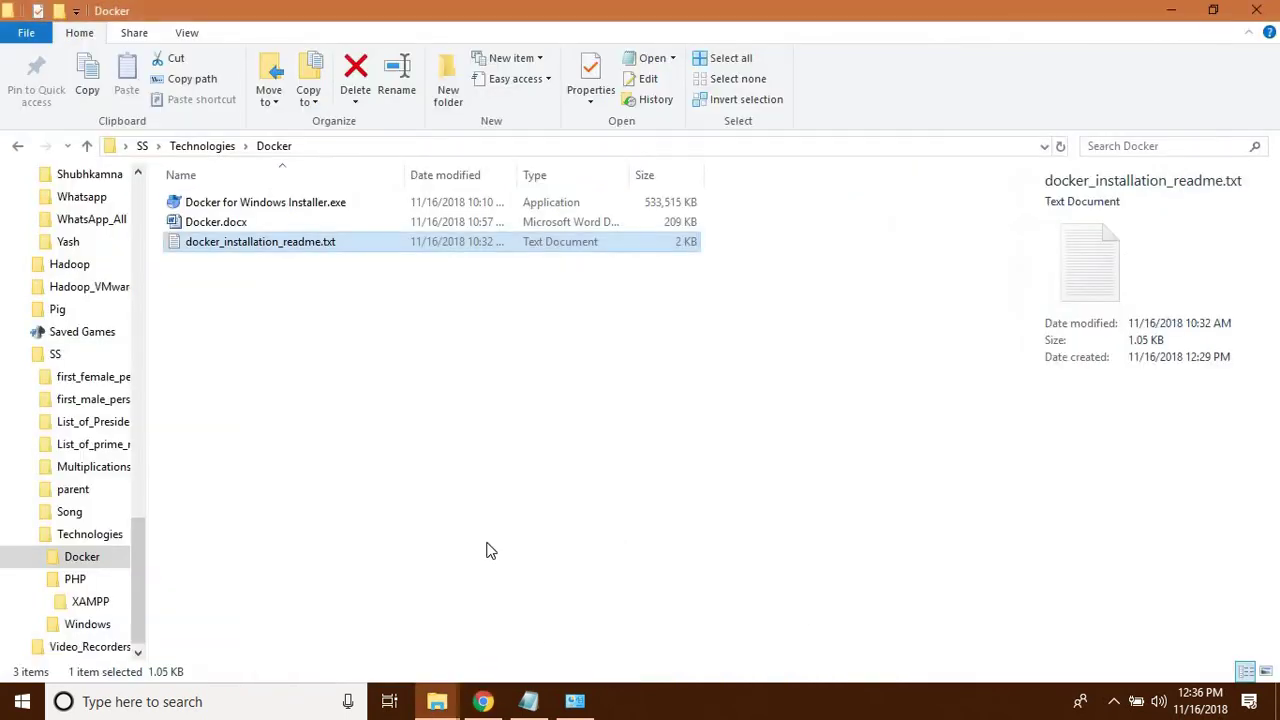
click(431, 429)
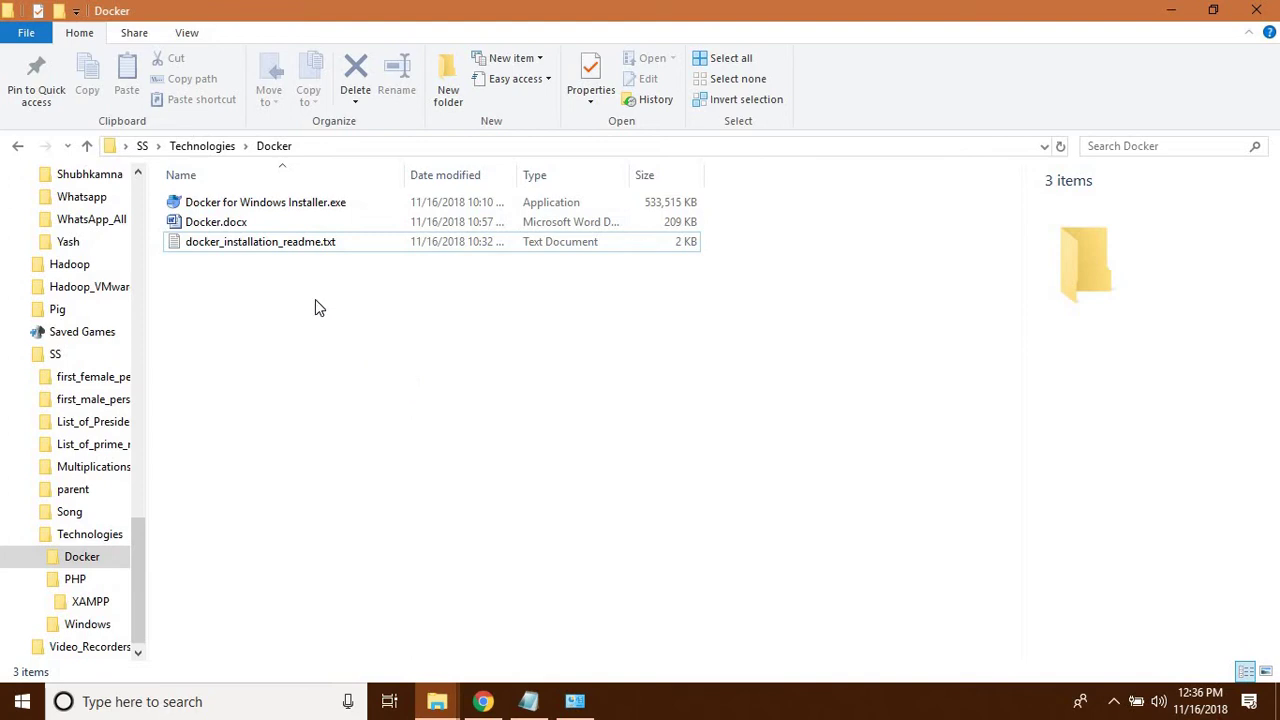
double_click(276, 204)
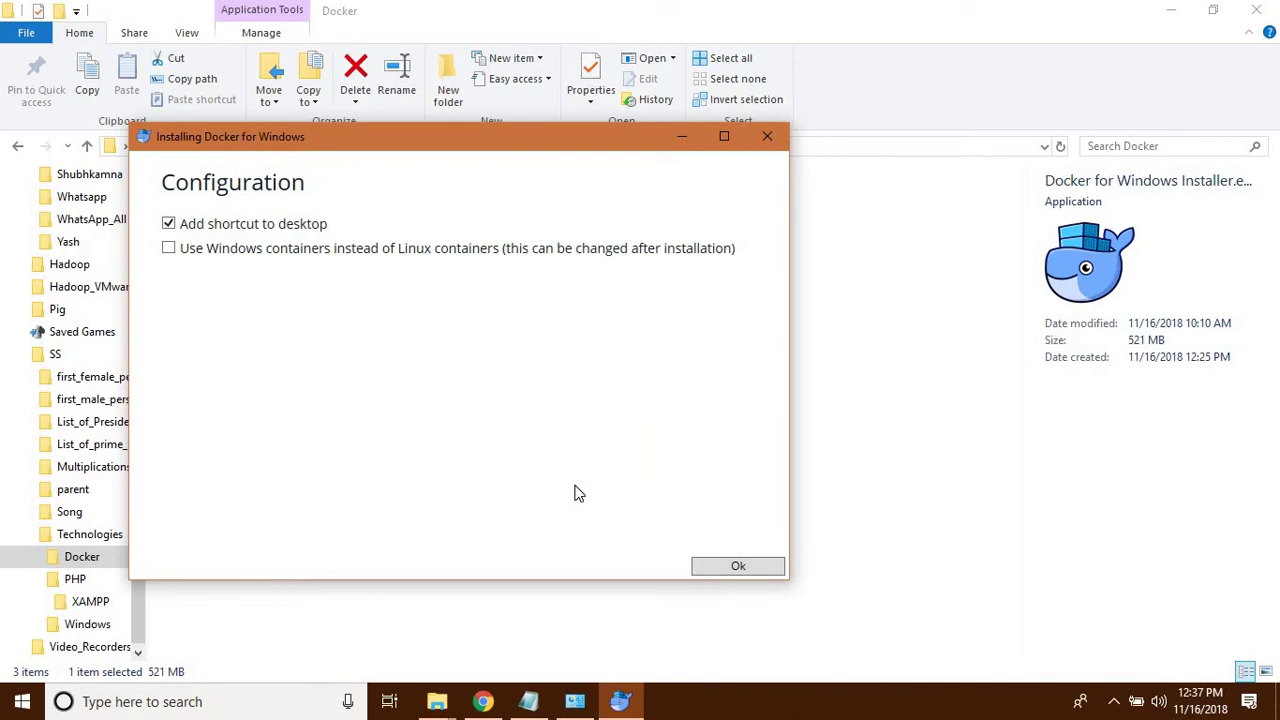
- Install Docker for Windows 18.06.1-ce-win73 with the desktop shortcut option kept
click(737, 568)
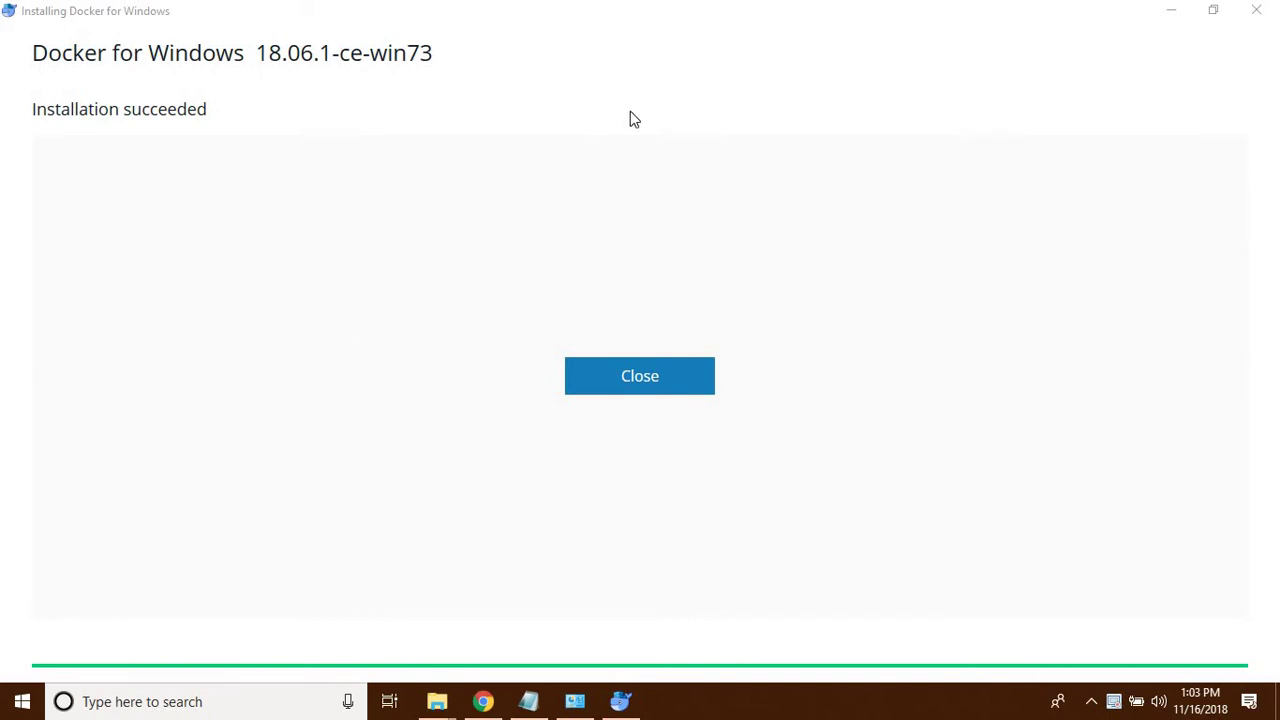
- Close the installer, launch Docker for Windows from its desktop icon, and check the tray whale icon
click(638, 390)
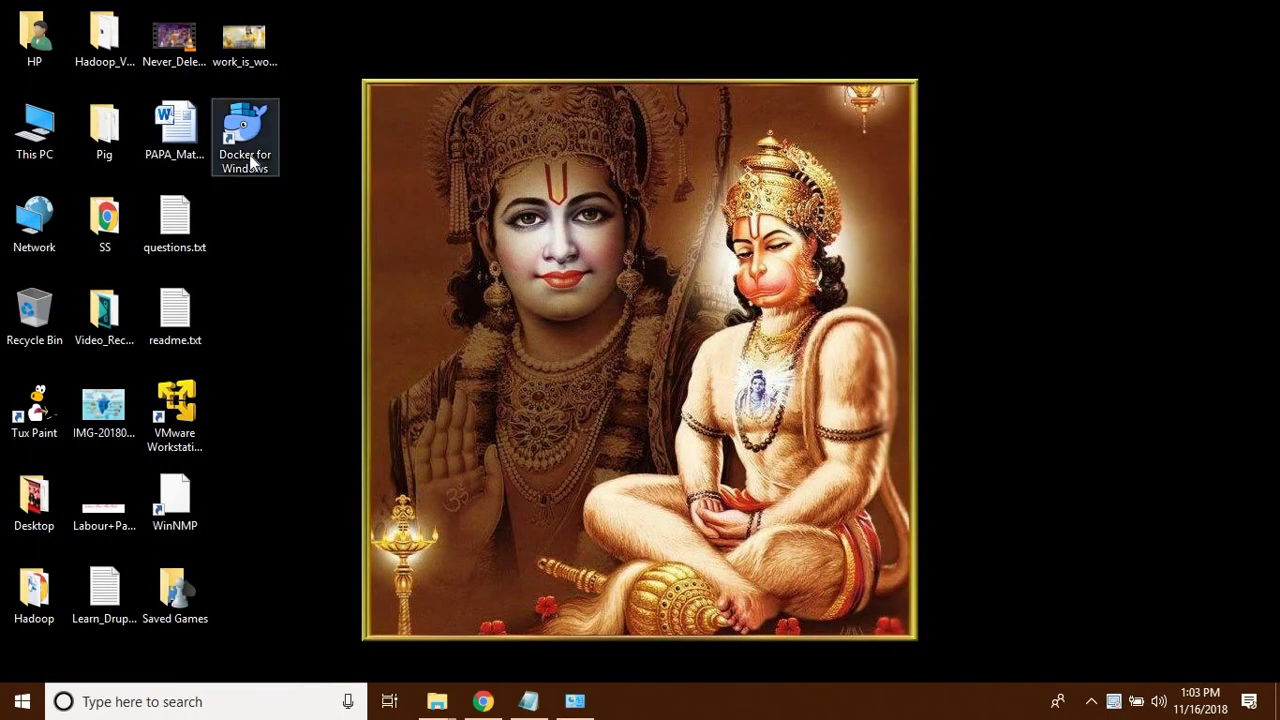
double_click(252, 163)
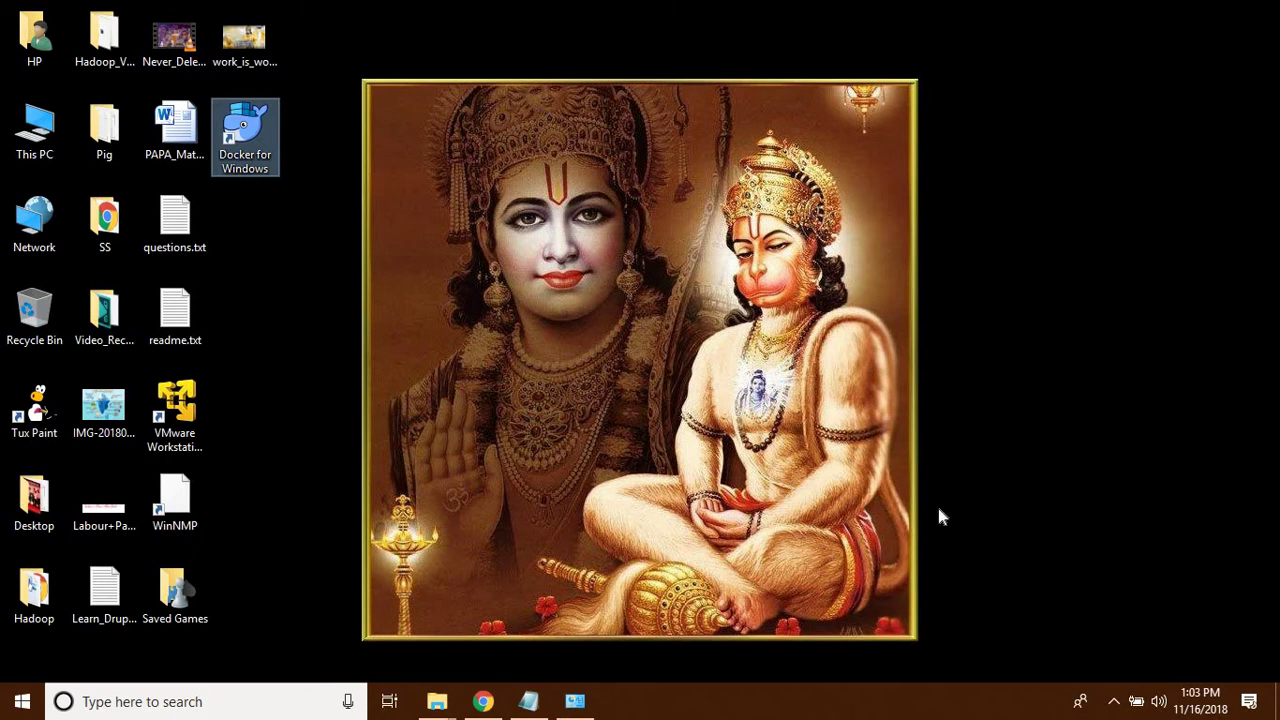
click(483, 702)
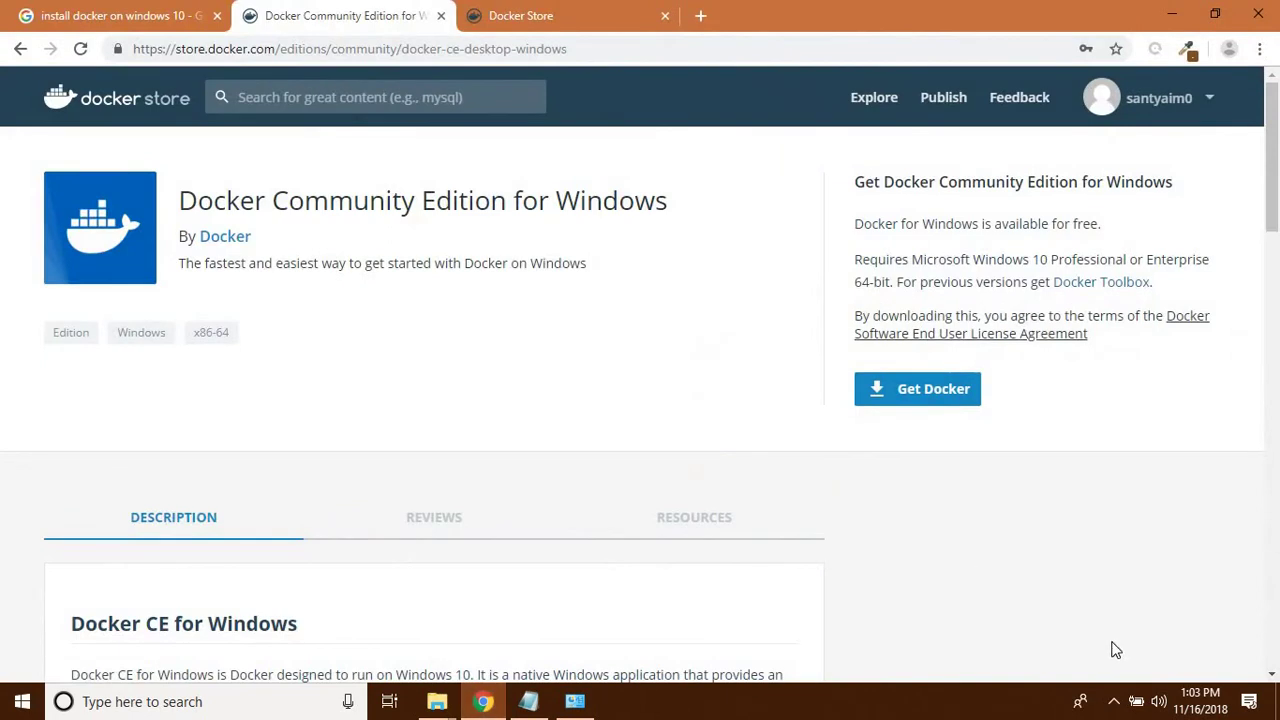
click(1115, 703)
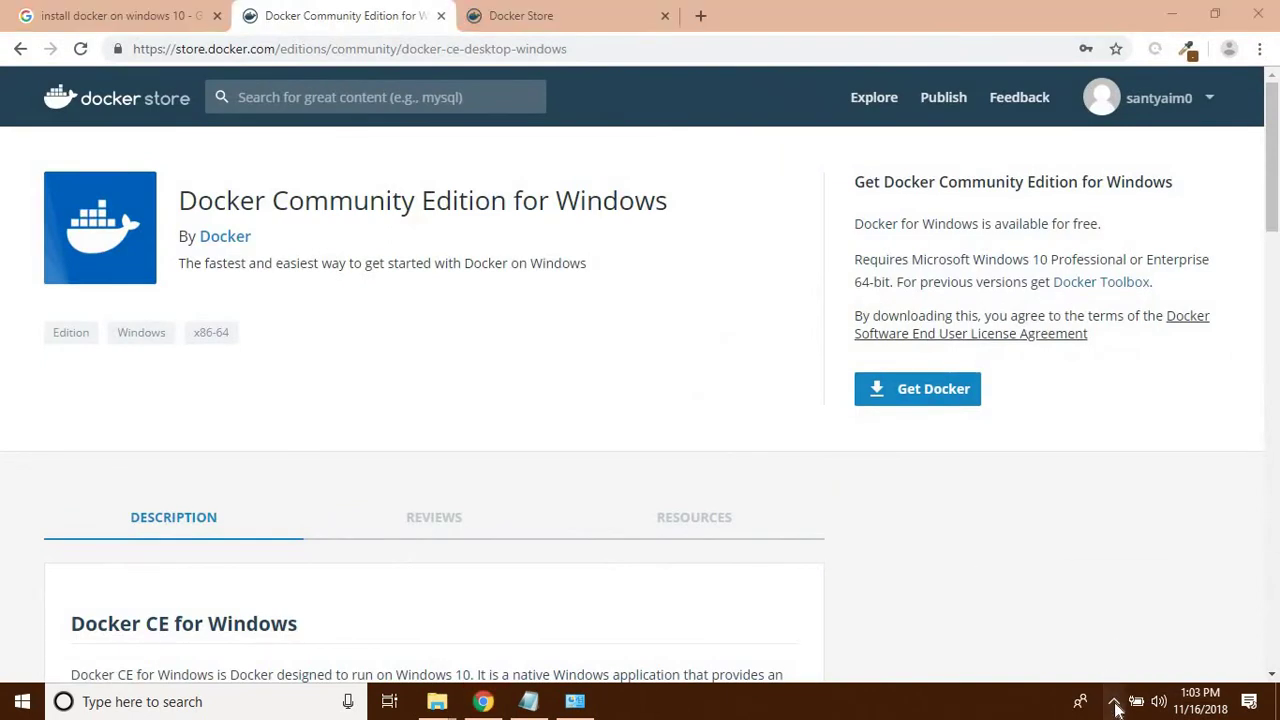
mouse_move(1114, 665)
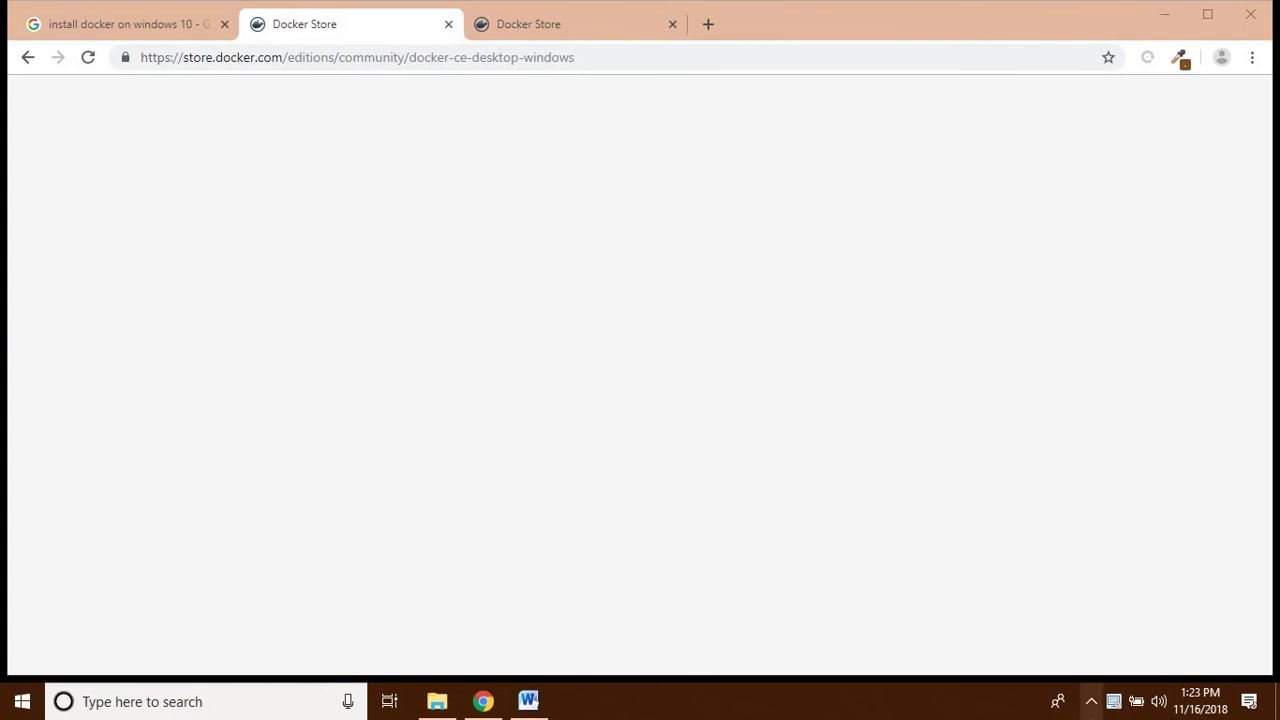
click(1090, 703)
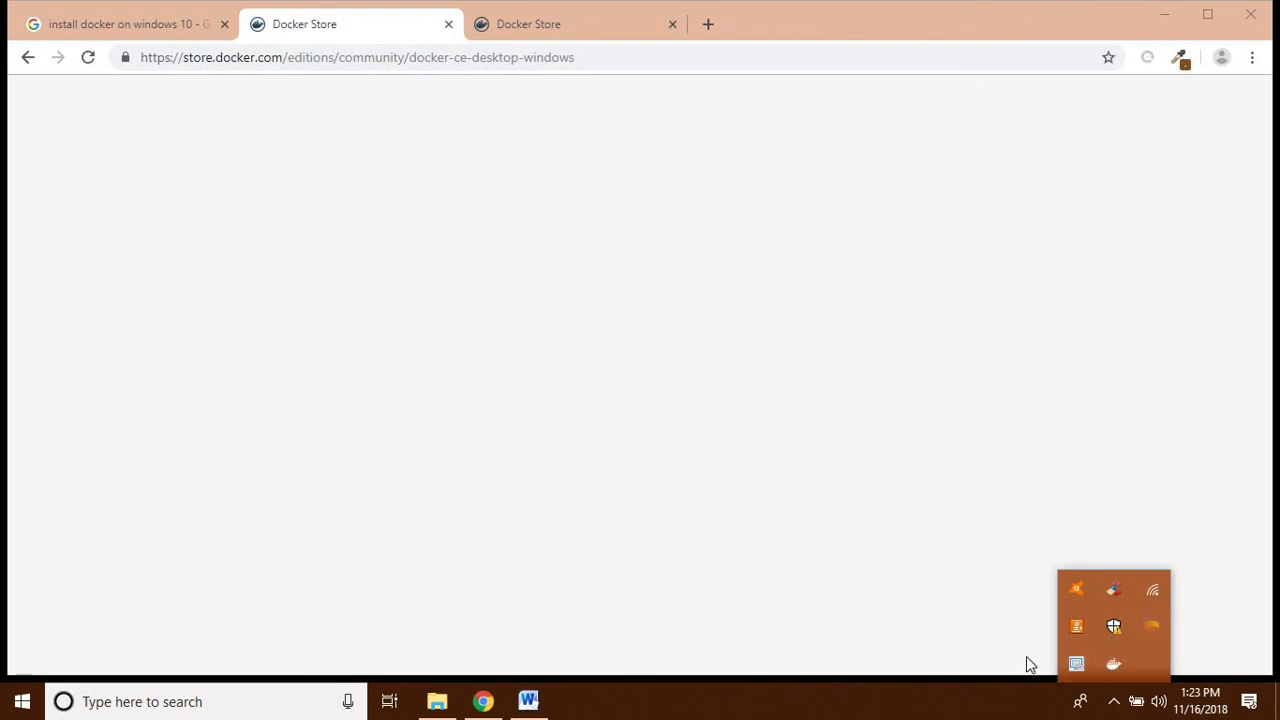
- Launch Command Prompt via a 'cmd' search and run docker to show its command help
click(271, 703)
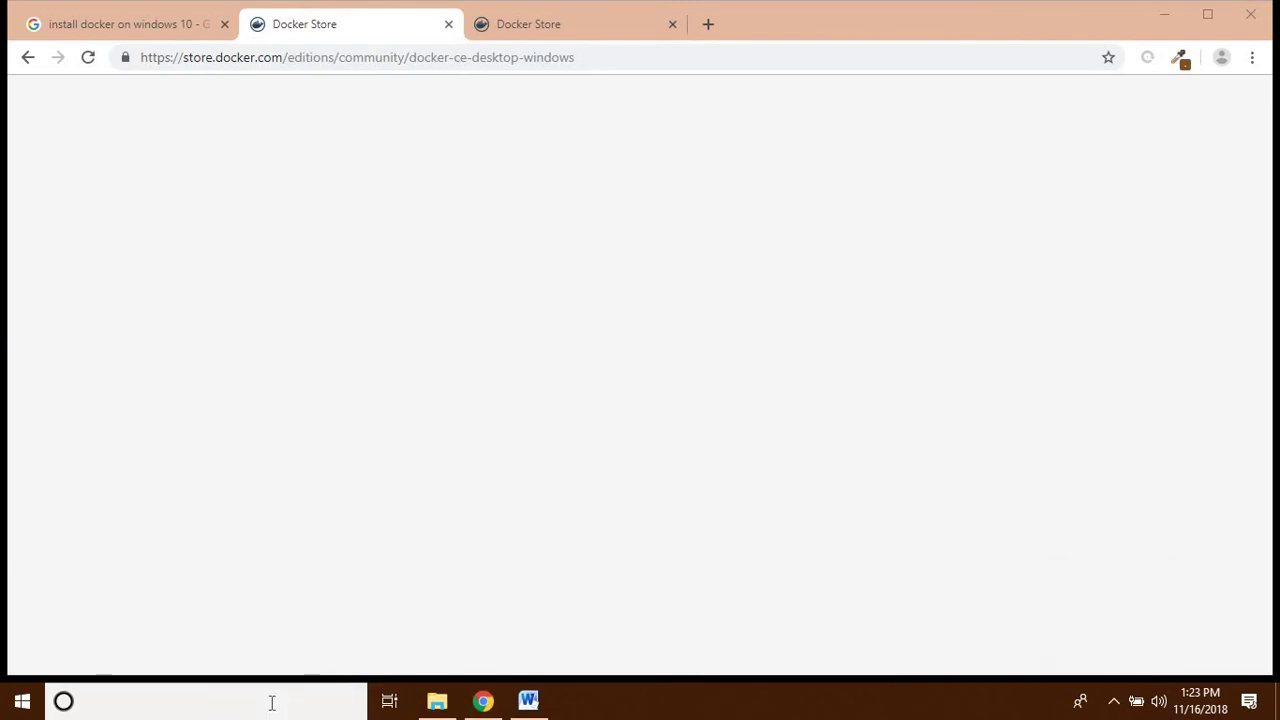
text(cmd)
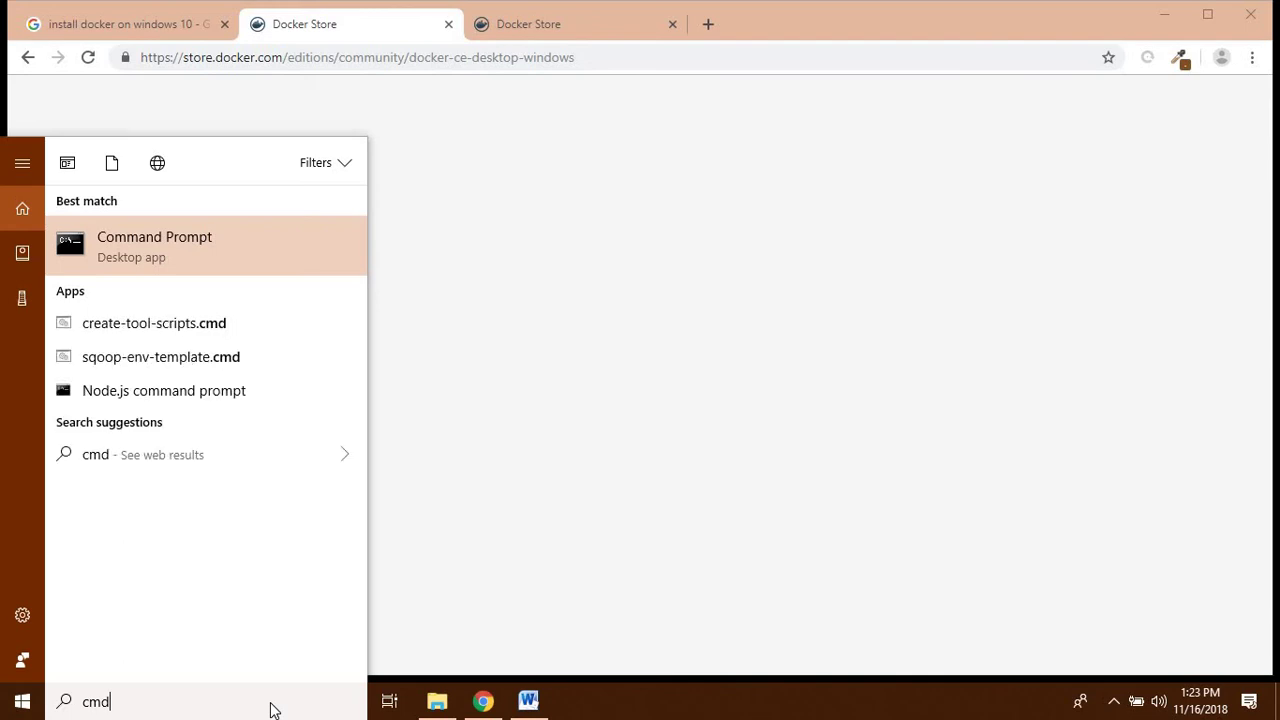
key(Return)
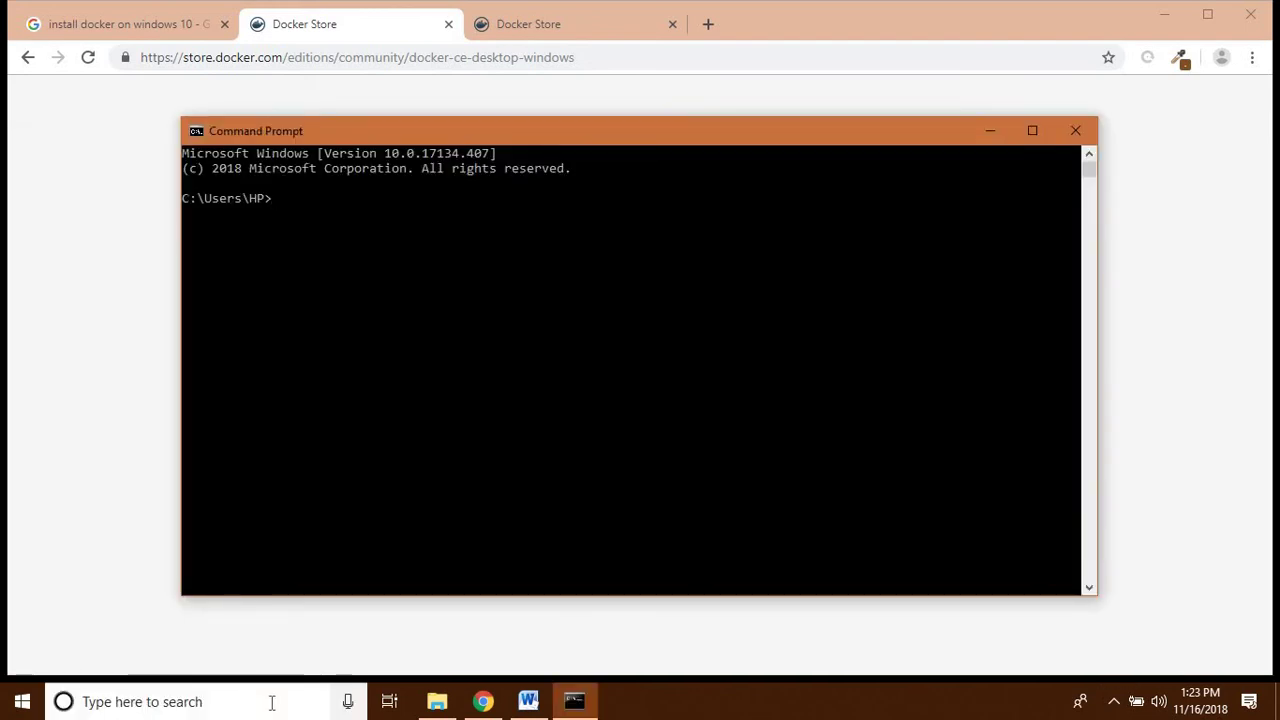
text(docker)
key(Return)
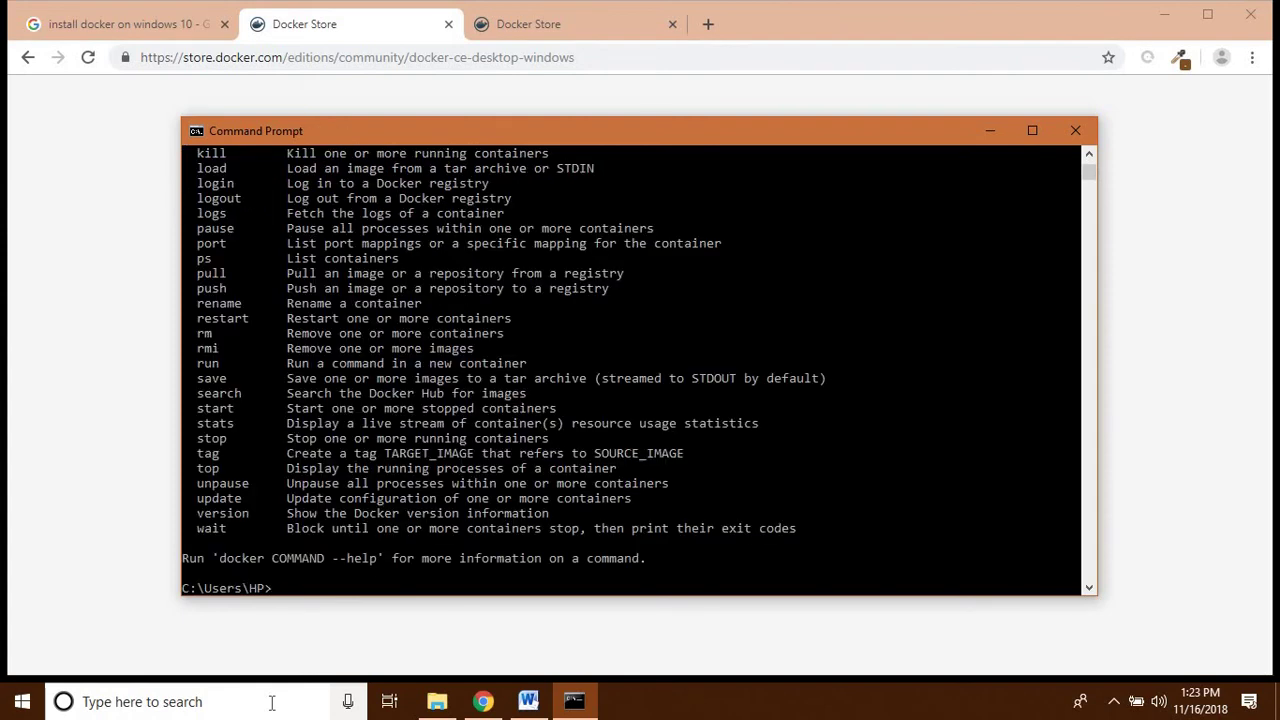
- Maximize the window, confirm Docker version 18.06.1-ce, and show that no containers are running
key(super+Up)
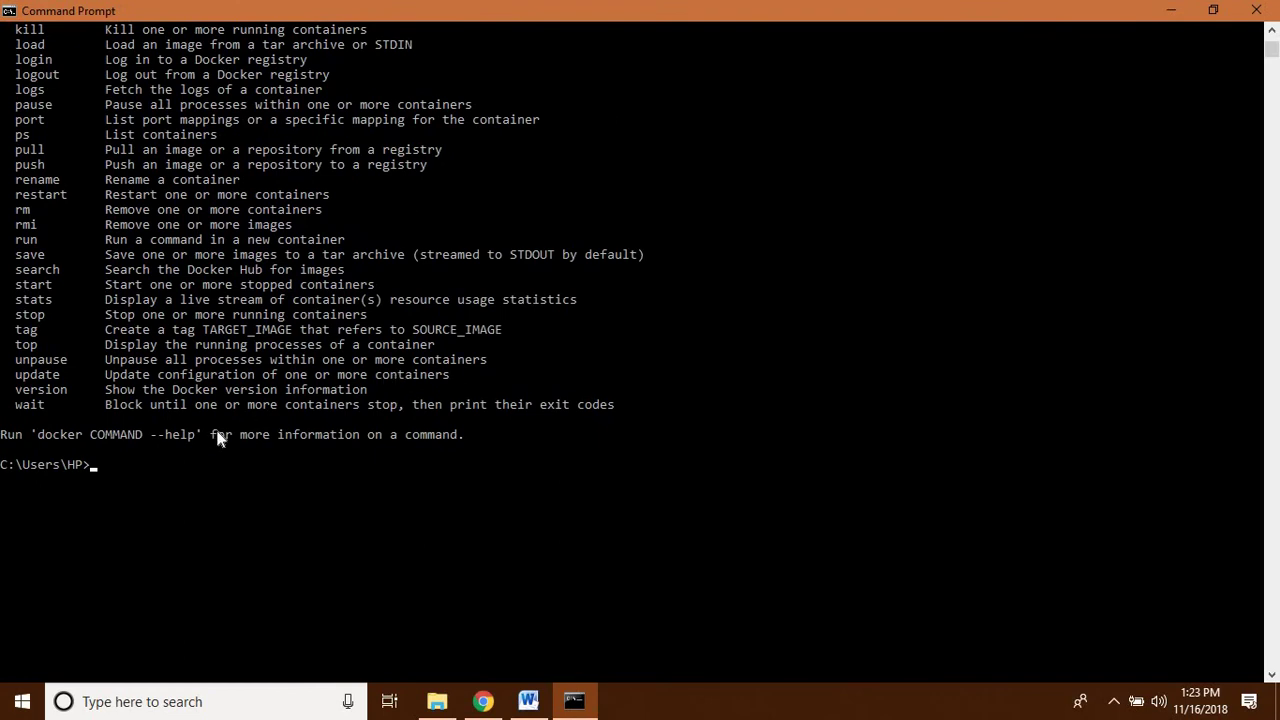
text(docker -v)
key(Return)
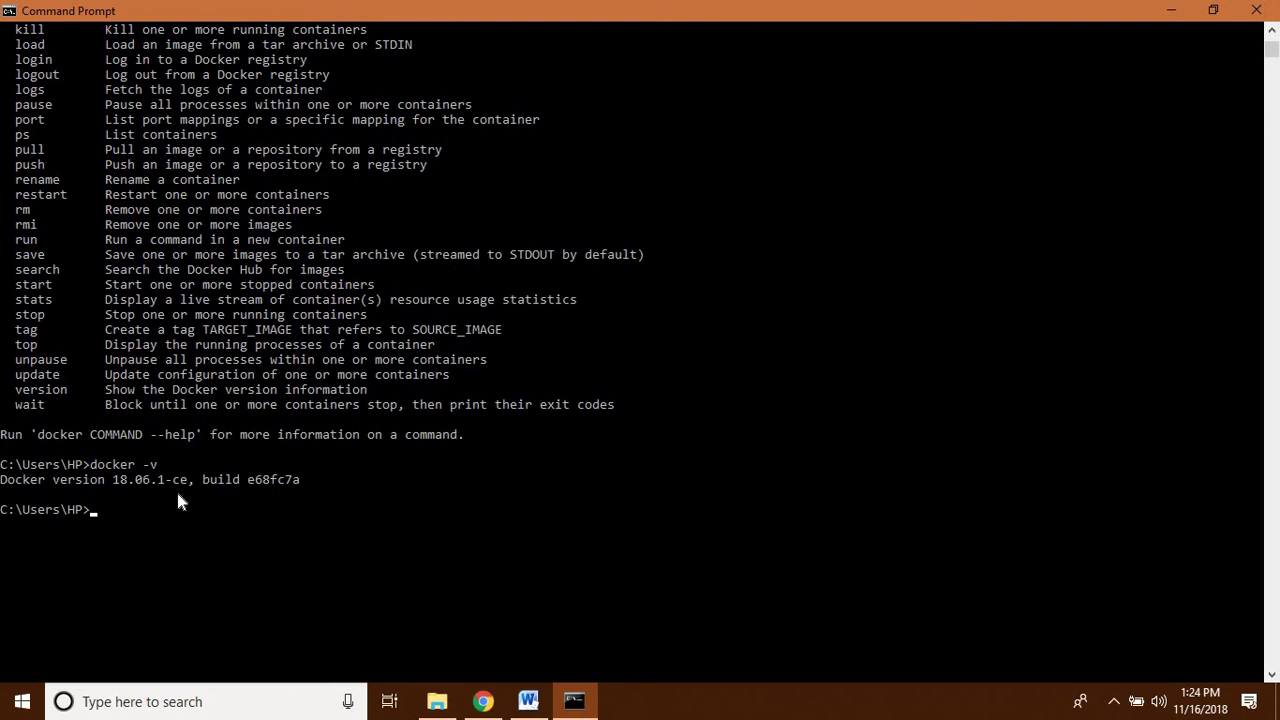
text(docker ps)
key(Return)
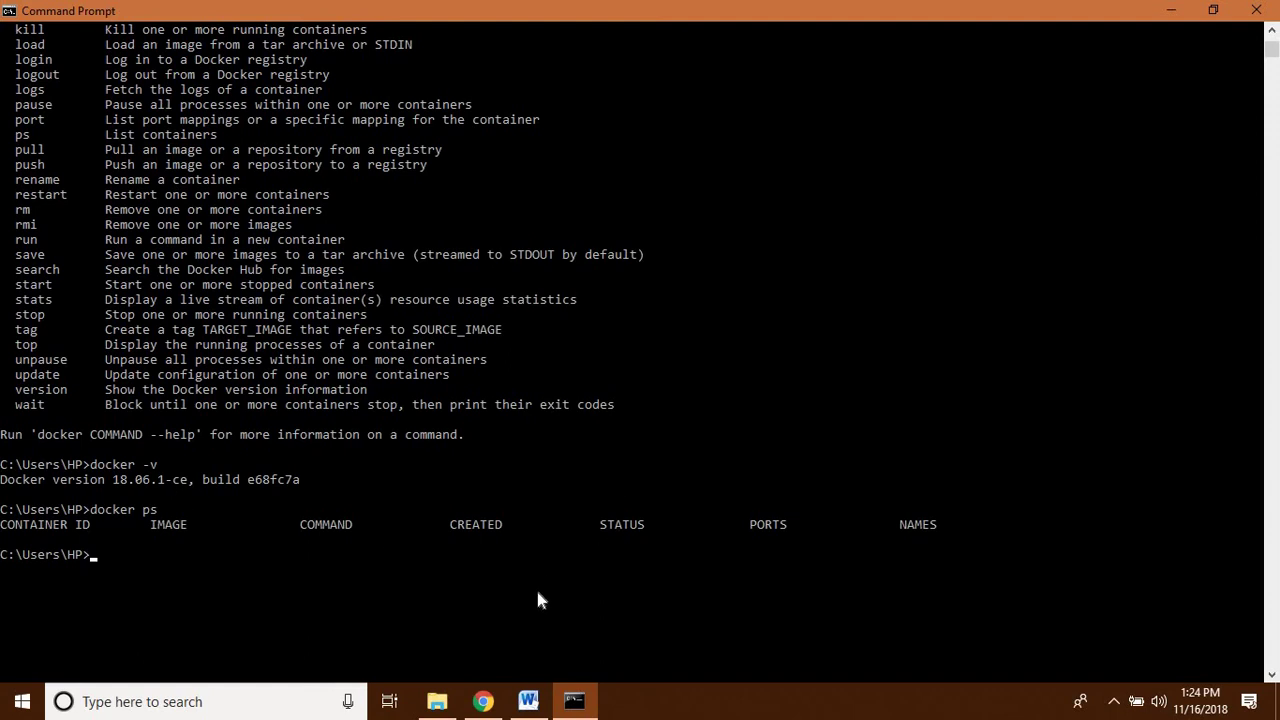
- In Docker.docx, review upward from the Dockerfile build notes to the Modifying a running container section
click(530, 702)
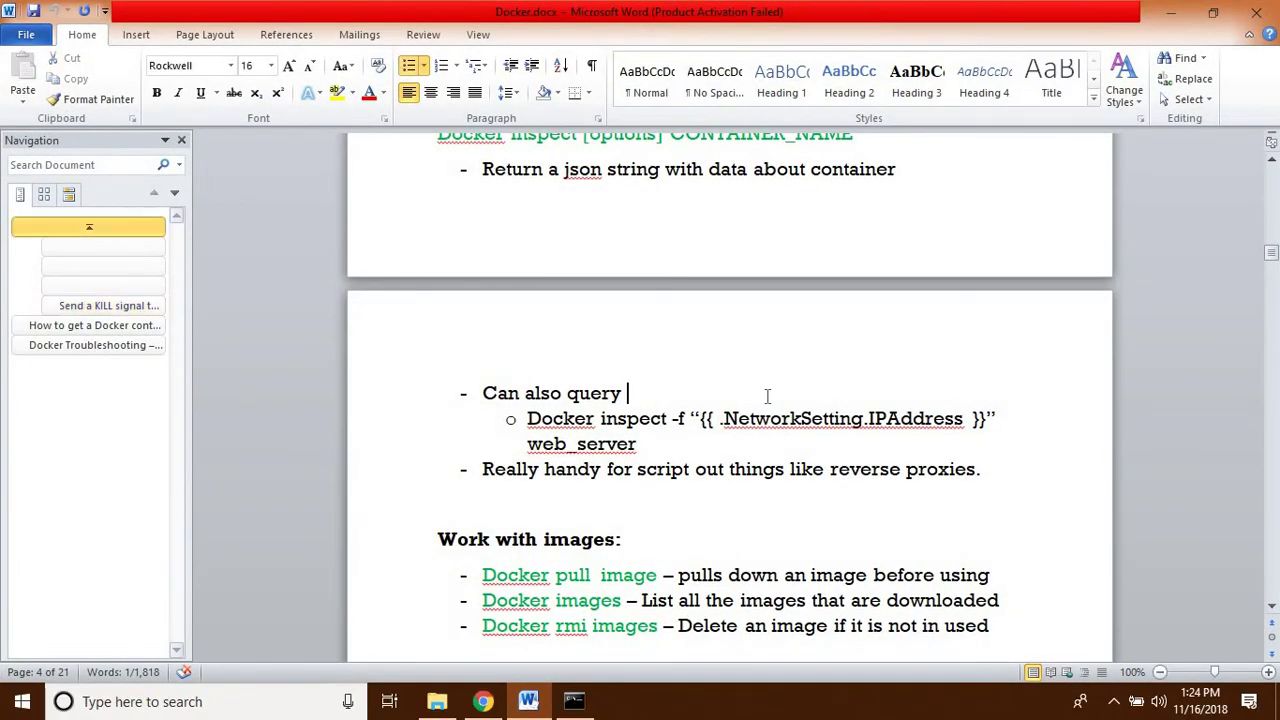
key(Up)
key(Up)
key(Up)
key(Up)
key(Up)
key(Up)
key(Up)
key(Up)
key(Up)
key(Up)
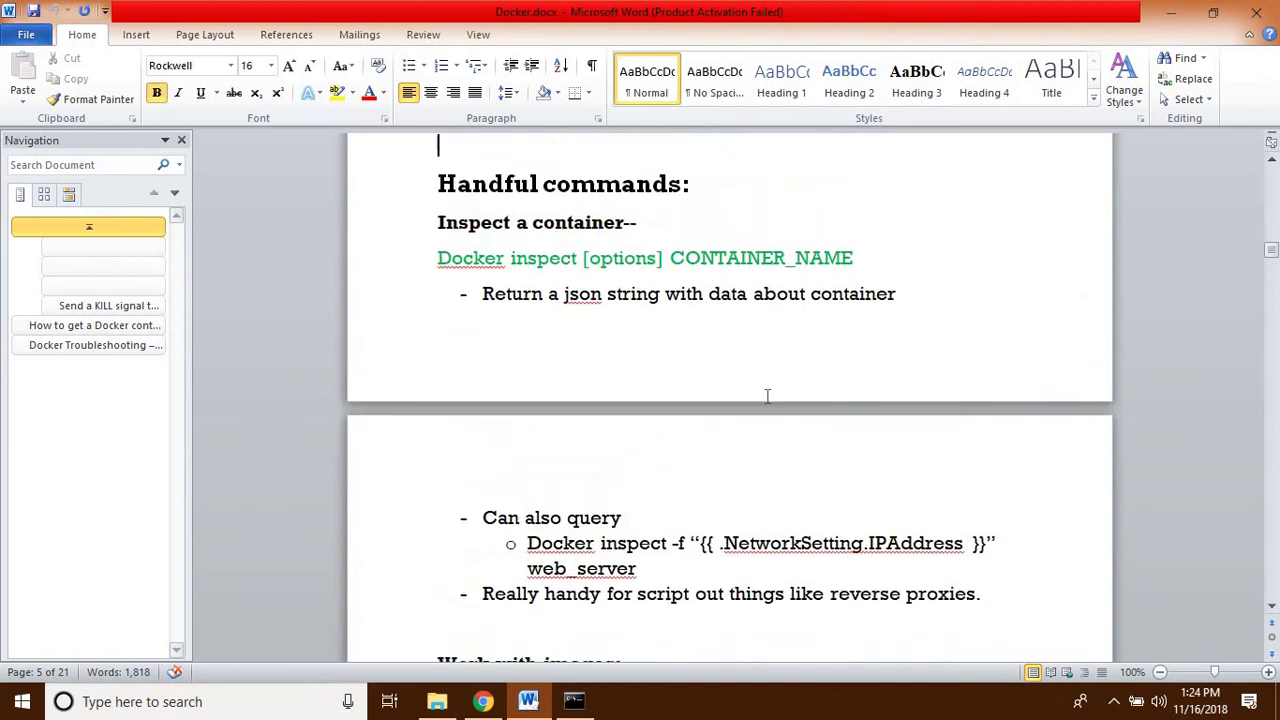
key(Down)
key(Down)
key(Down)
key(Down)
key(Down)
key(Down)
key(Down)
key(Down)
key(Down)
key(Down)
key(Down)
key(Down)
key(Down)
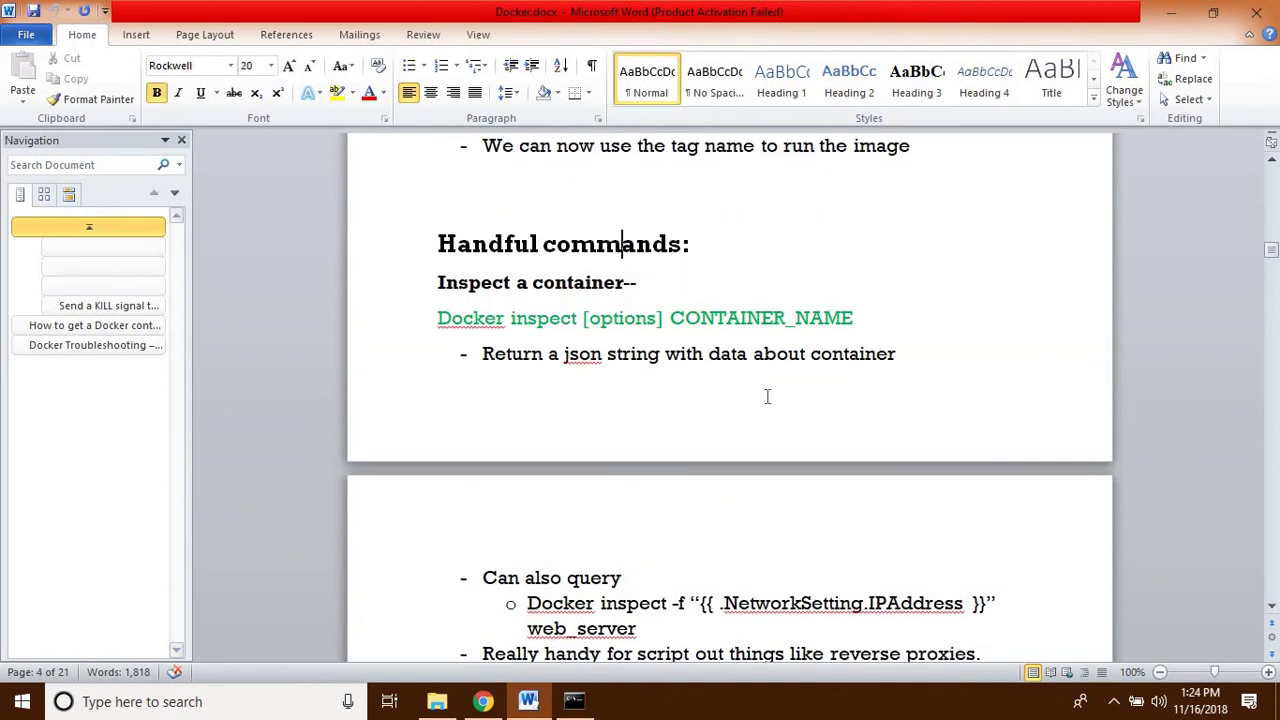
key(Down)
key(Down)
key(Down)
key(Down)
key(Down)
key(Down)
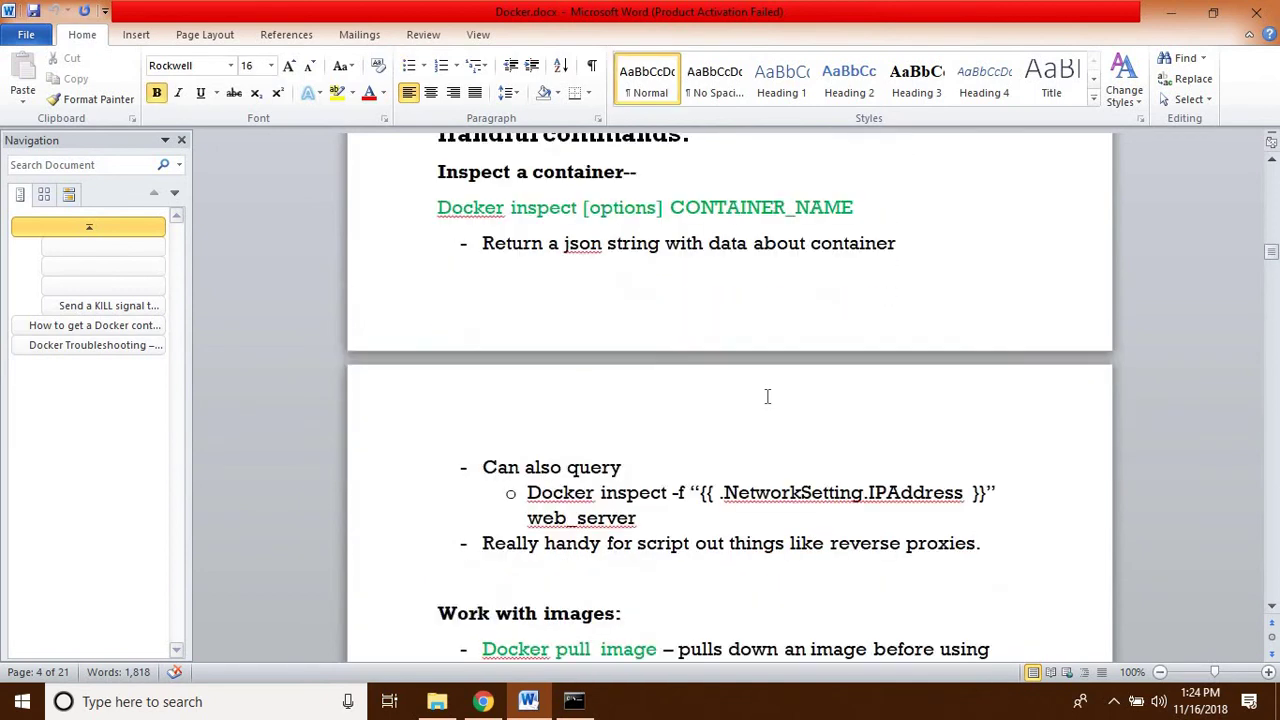
key(Up)
key(Up)
key(Up)
key(Up)
key(Up)
key(Up)
key(Up)
key(Up)
key(Up)
key(Up)
key(Up)
key(Up)
key(Up)
key(Up)
key(Up)
key(Up)
key(Up)
key(Up)
key(Up)
key(Up)
key(Up)
key(Up)
key(Up)
key(Up)
key(Up)
key(Up)
key(Up)
key(Up)
key(Up)
key(Up)
key(Up)
key(Up)
key(Up)
key(Up)
key(Up)
key(Up)
key(Up)
key(Up)
key(Up)
key(Up)
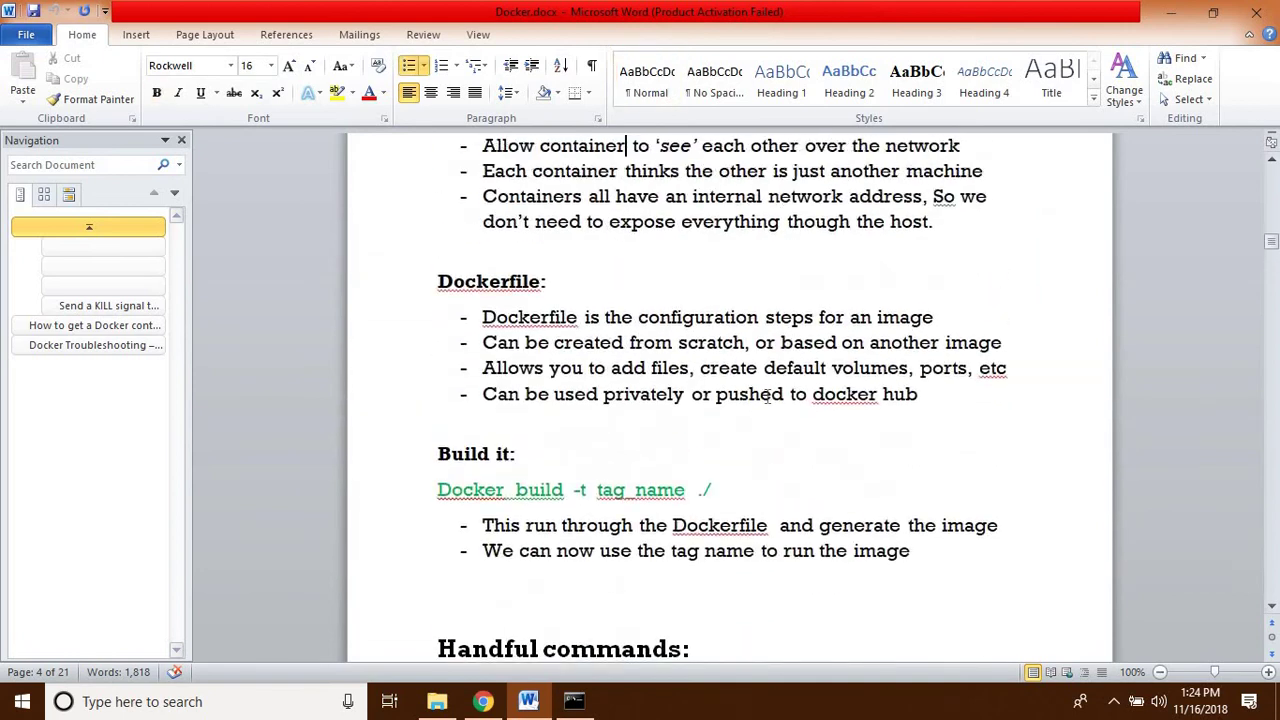
key(Up)
key(Up)
key(Up)
key(Up)
key(Up)
key(Up)
key(Up)
key(Up)
key(Up)
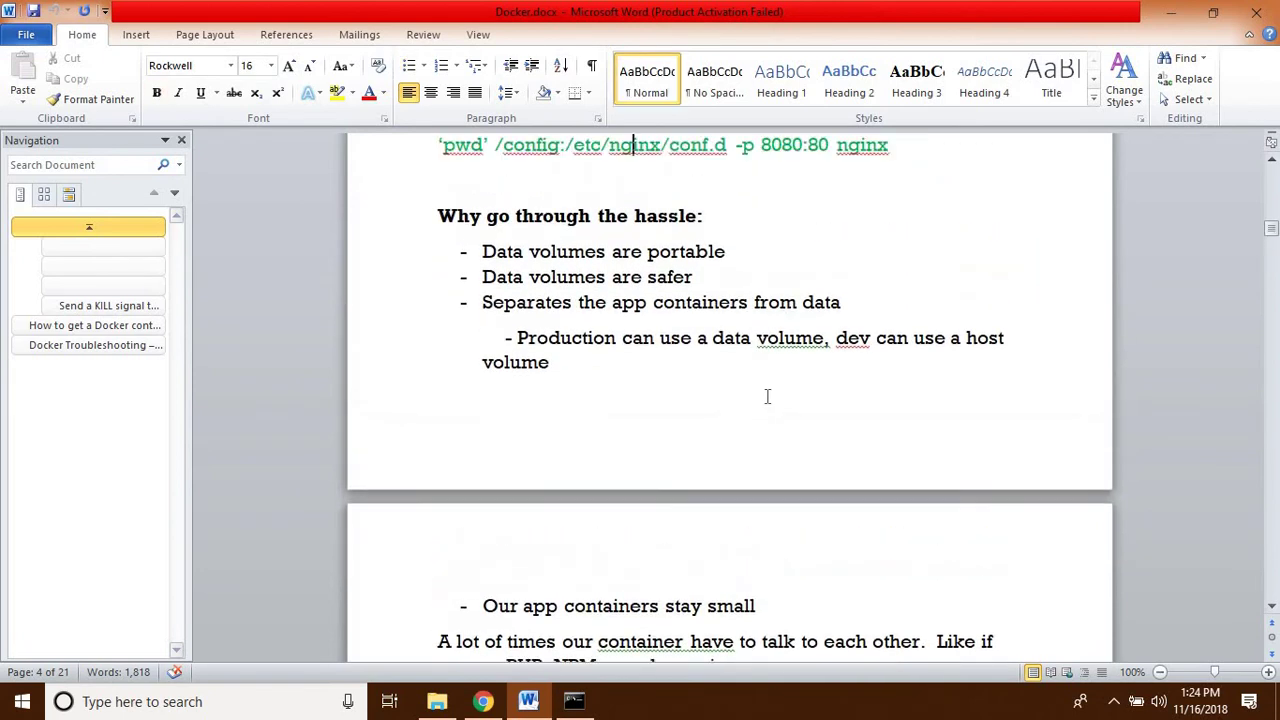
key(Up)
key(Up)
key(Up)
key(Up)
key(Up)
key(Up)
key(Up)
key(Up)
key(Up)
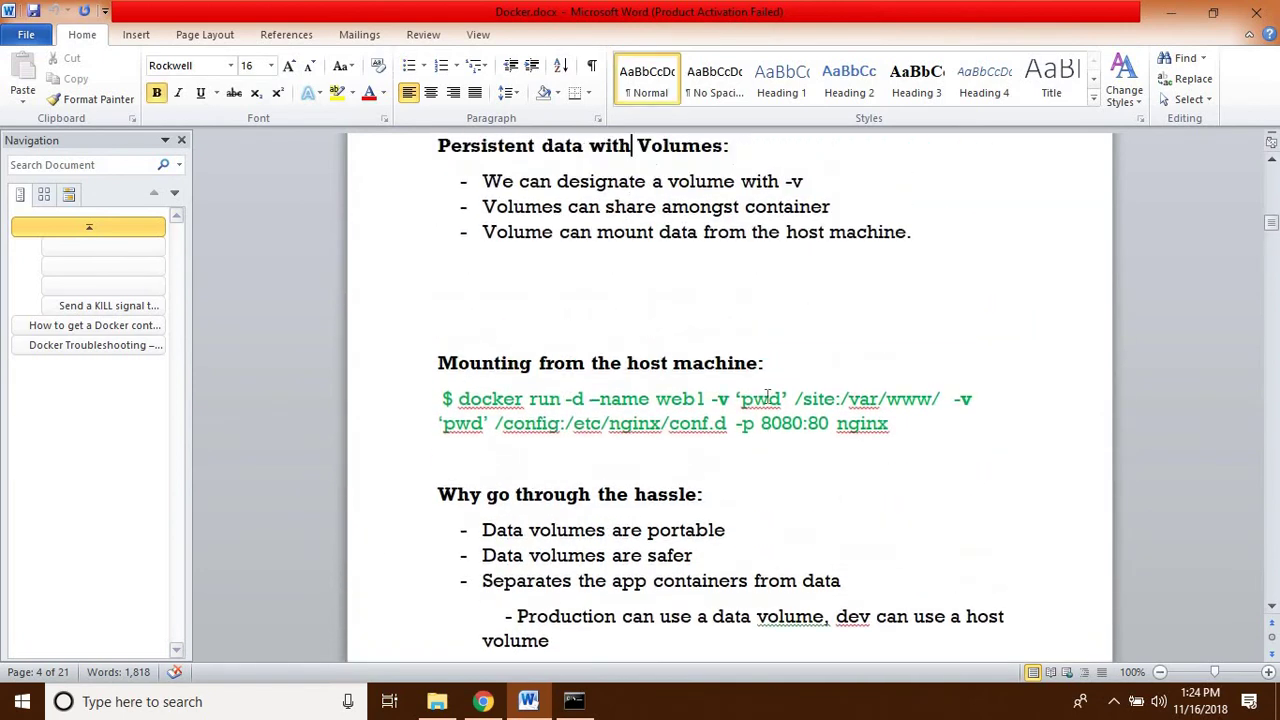
key(Up)
key(Up)
key(Up)
key(Up)
key(Up)
key(Up)
key(Up)
key(Up)
key(Up)
key(Up)
key(Up)
key(Up)
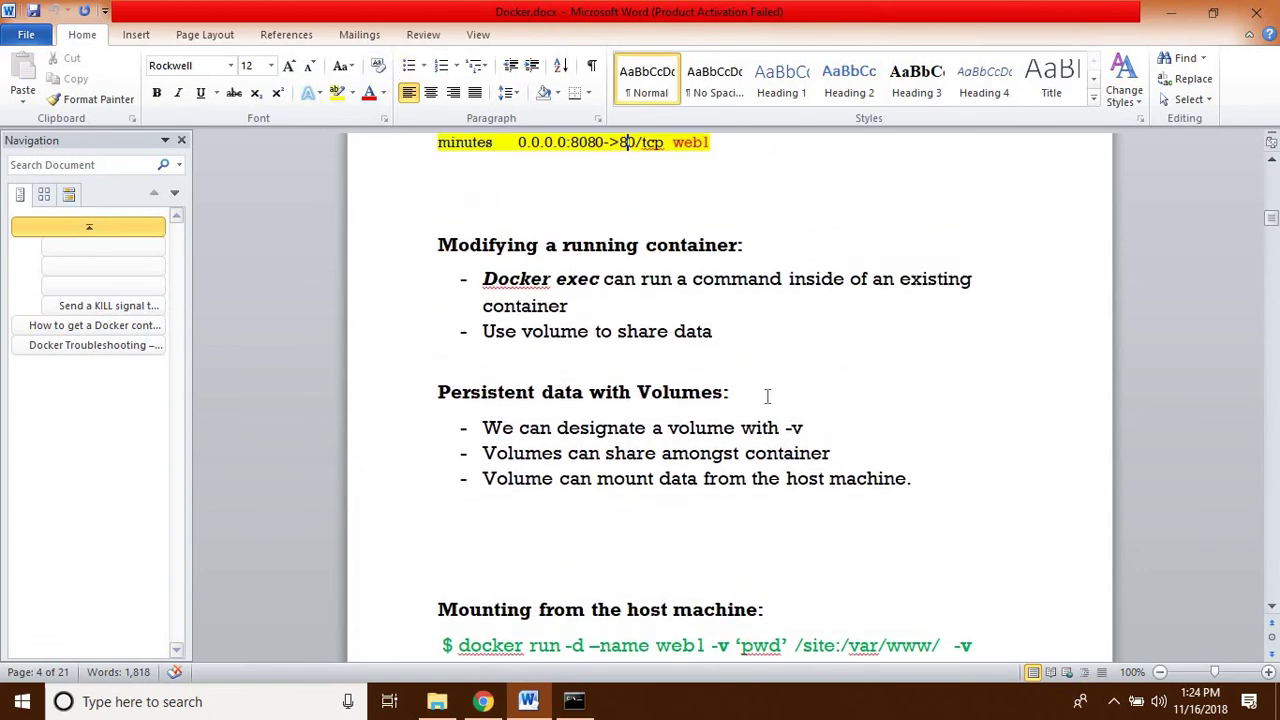
key(Up)
key(Up)
key(Up)
key(Up)
key(Up)
key(Up)
key(Up)
key(Up)
key(Up)
key(Up)
key(Up)
key(Up)
key(Up)
key(Up)
key(Up)
key(Up)
key(Up)
key(Up)
key(Up)
key(Up)
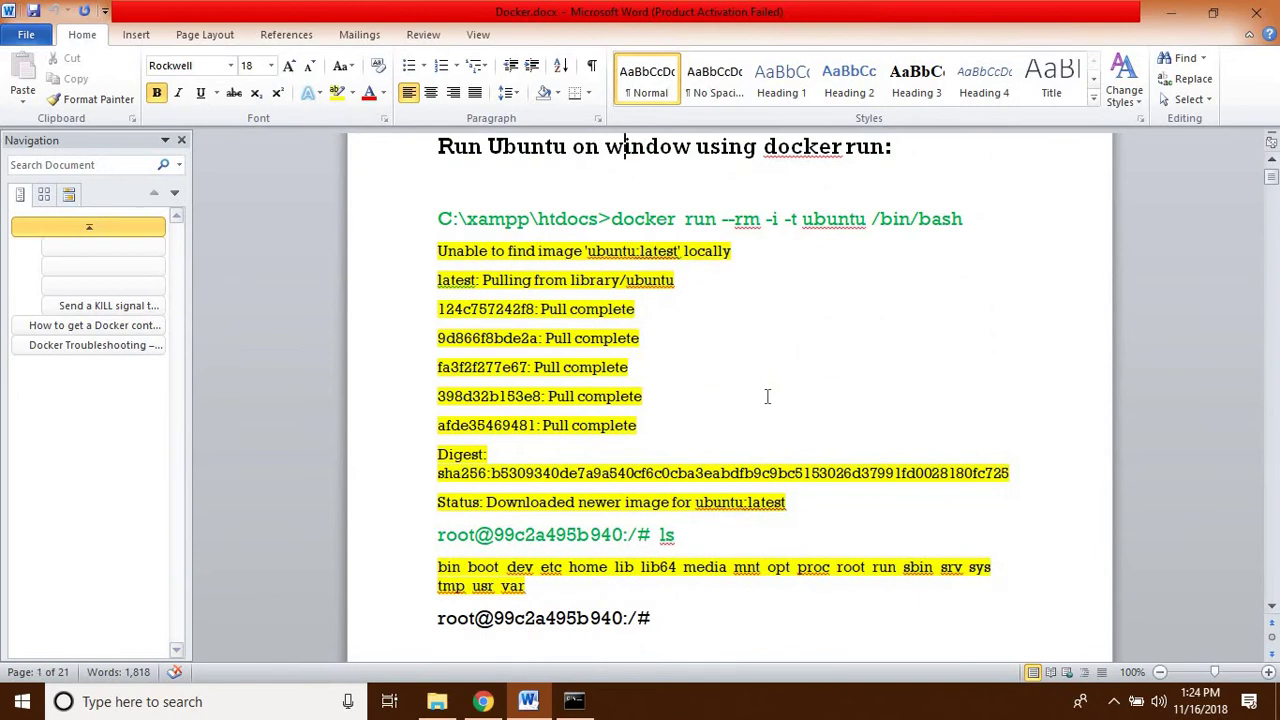
key(Down)
key(Down)
key(Down)
key(Down)
key(Down)
key(Down)
key(Down)
key(Down)
key(Down)
key(Down)
key(Down)
key(Down)
key(Down)
key(Down)
key(Down)
key(Down)
key(Down)
key(Down)
key(Down)
key(Down)
- Scroll down through the Docker machine, Swarm, Compose and image build notes toward Drupal-8.6.1 With Docker-compose
scroll(767, 397, down, 20)
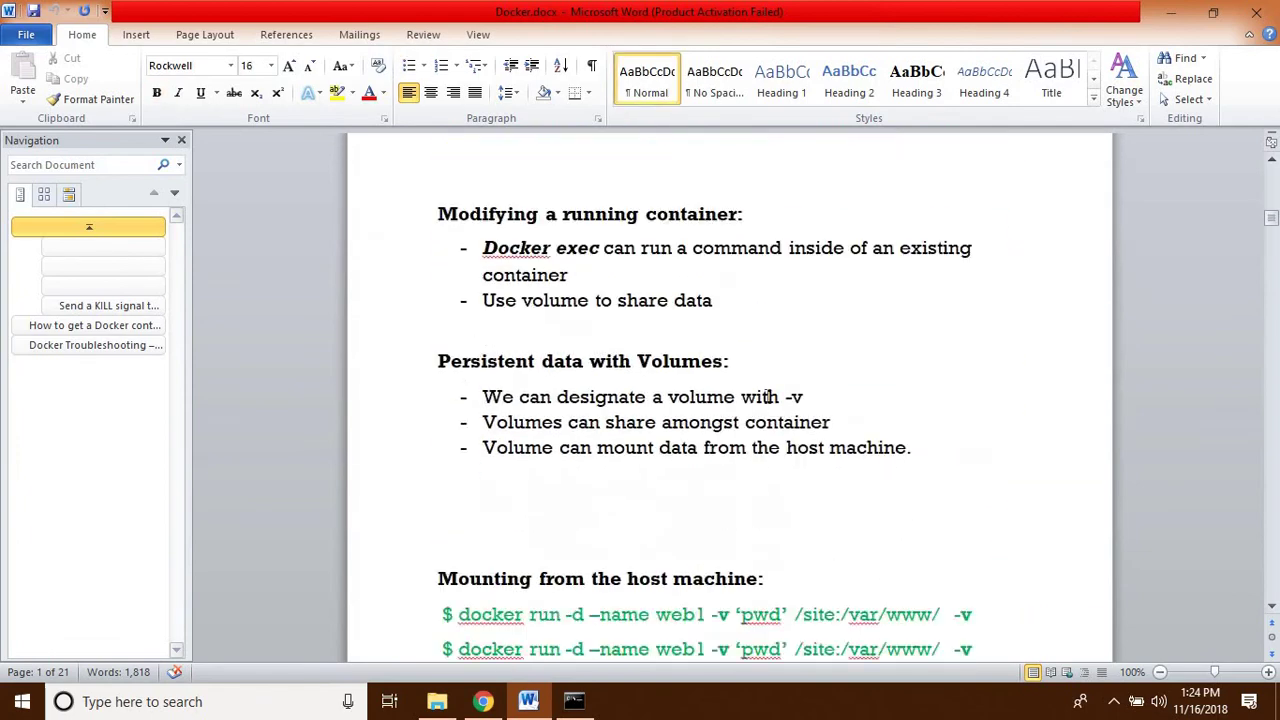
key(Down)
key(Down)
key(Down)
key(Down)
key(Down)
key(Down)
key(Down)
key(Down)
key(Down)
key(Down)
key(Down)
key(Down)
key(Down)
key(Down)
key(Down)
key(Down)
key(Down)
key(Down)
key(Down)
key(Down)
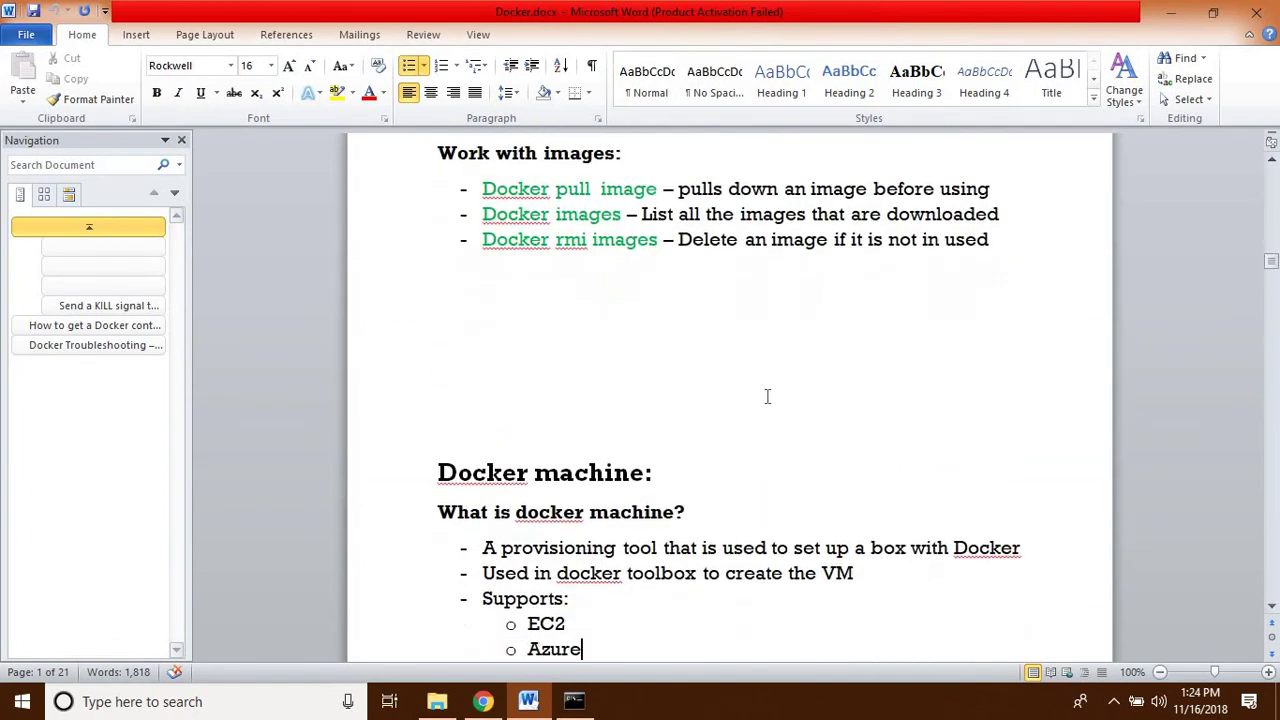
key(Down)
key(Down)
key(Down)
key(Down)
key(Down)
key(Down)
key(Down)
key(Down)
key(Down)
key(Down)
key(Down)
key(Down)
key(Down)
key(Down)
key(Down)
key(Down)
key(Down)
key(Down)
key(Down)
key(Down)
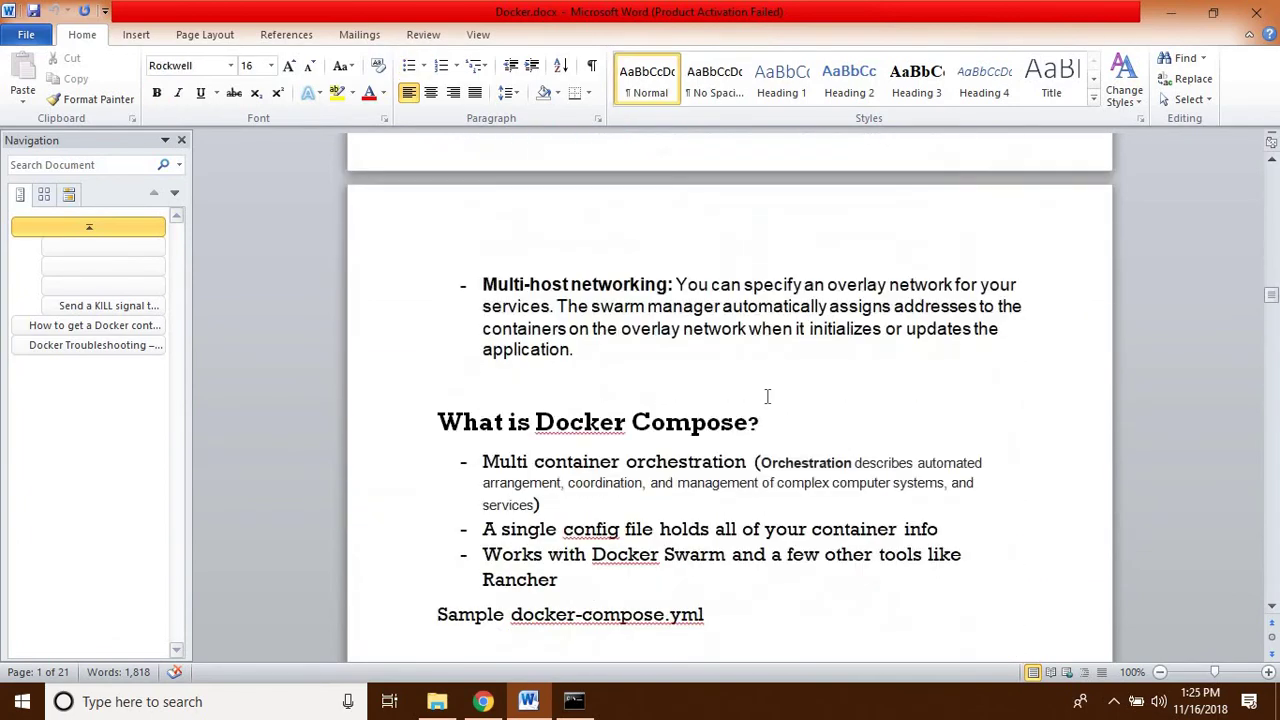
key(Down)
key(Down)
key(Down)
key(Down)
key(Down)
key(Down)
key(Down)
key(Down)
key(Down)
key(Down)
key(Down)
key(Down)
key(Down)
key(Down)
key(Down)
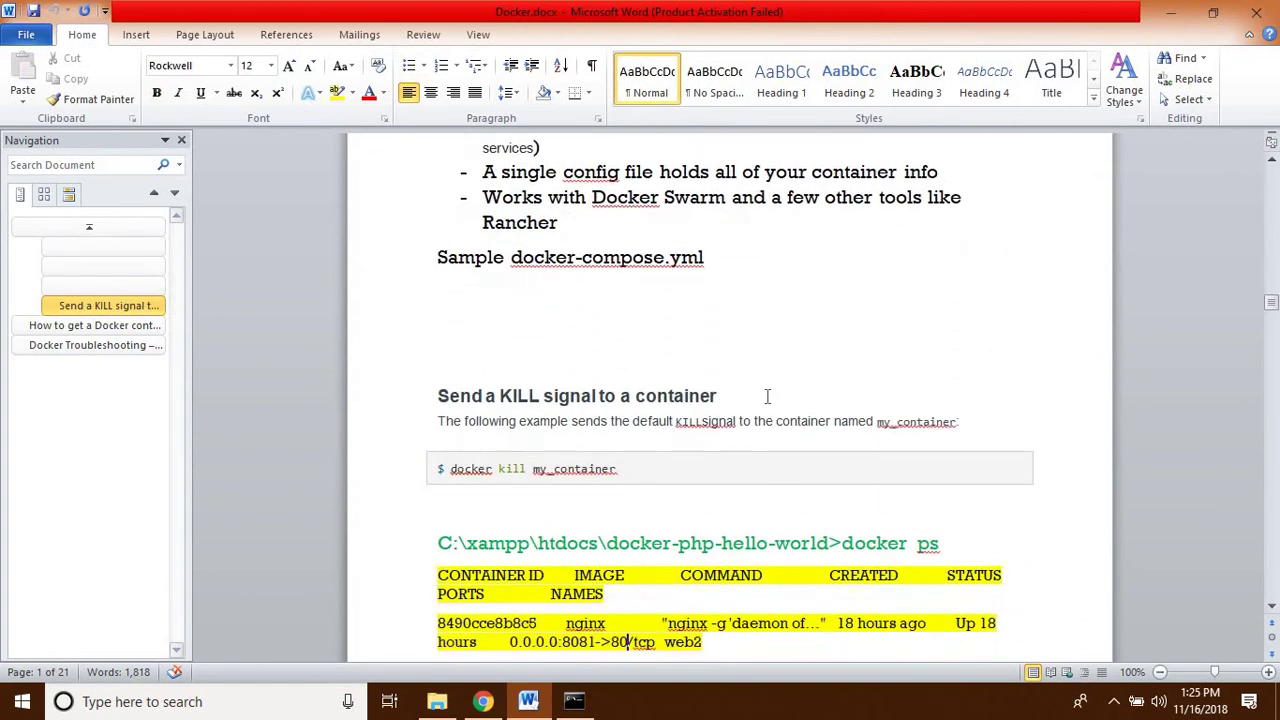
key(Down)
key(Down)
key(Down)
key(Down)
key(Down)
key(Down)
key(Down)
key(Down)
key(Down)
key(Down)
key(Down)
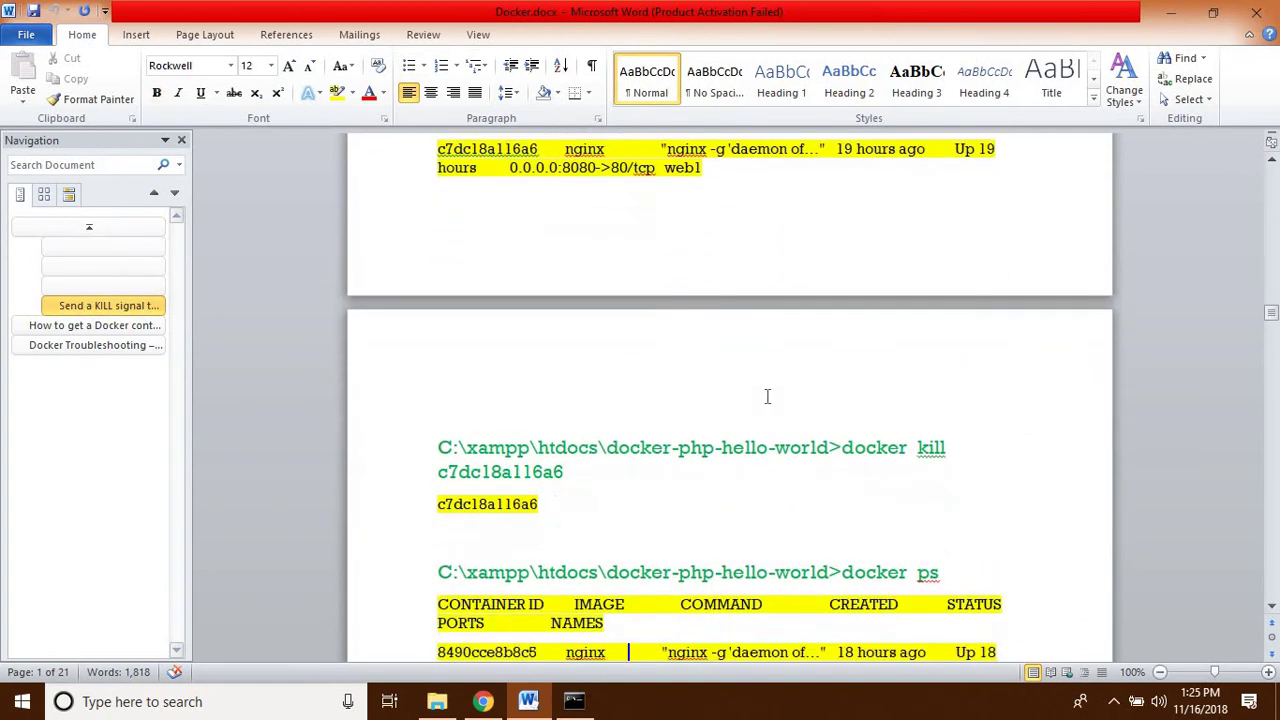
key(Down)
key(Down)
key(Down)
key(Down)
key(Down)
key(Down)
key(Down)
key(Down)
key(Down)
key(Down)
key(Down)
key(Down)
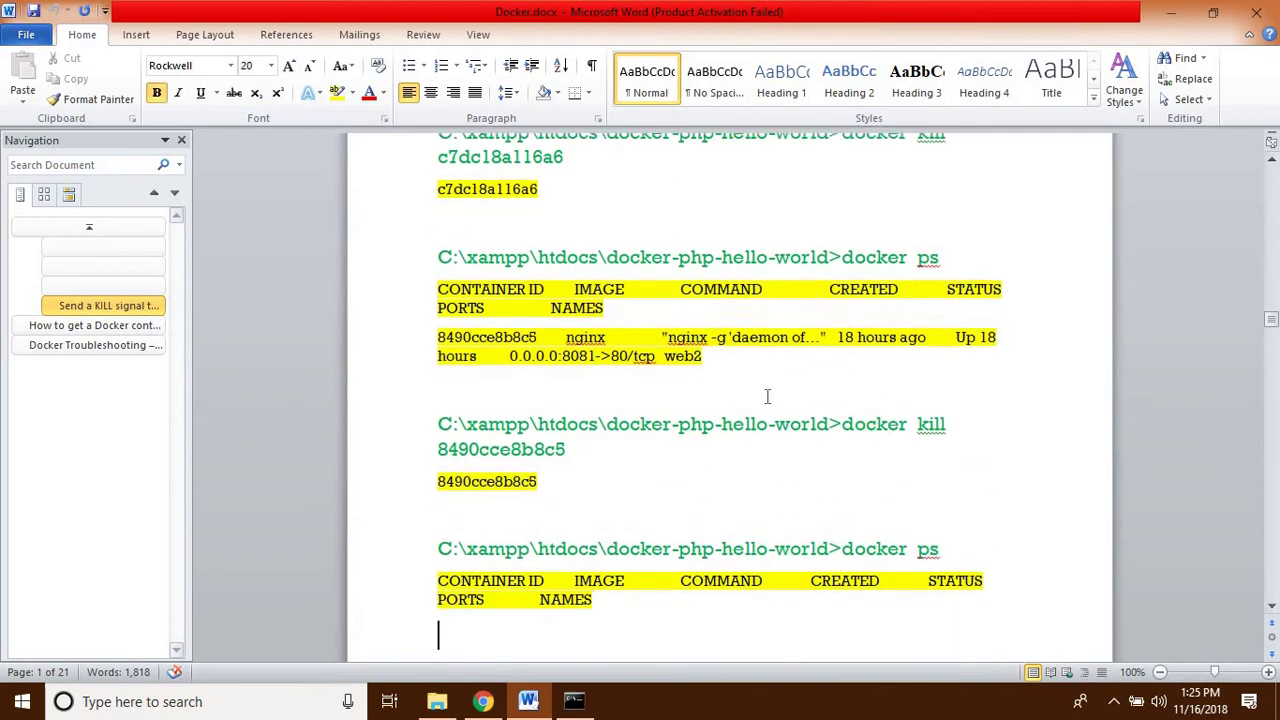
key(Down)
key(Down)
key(Down)
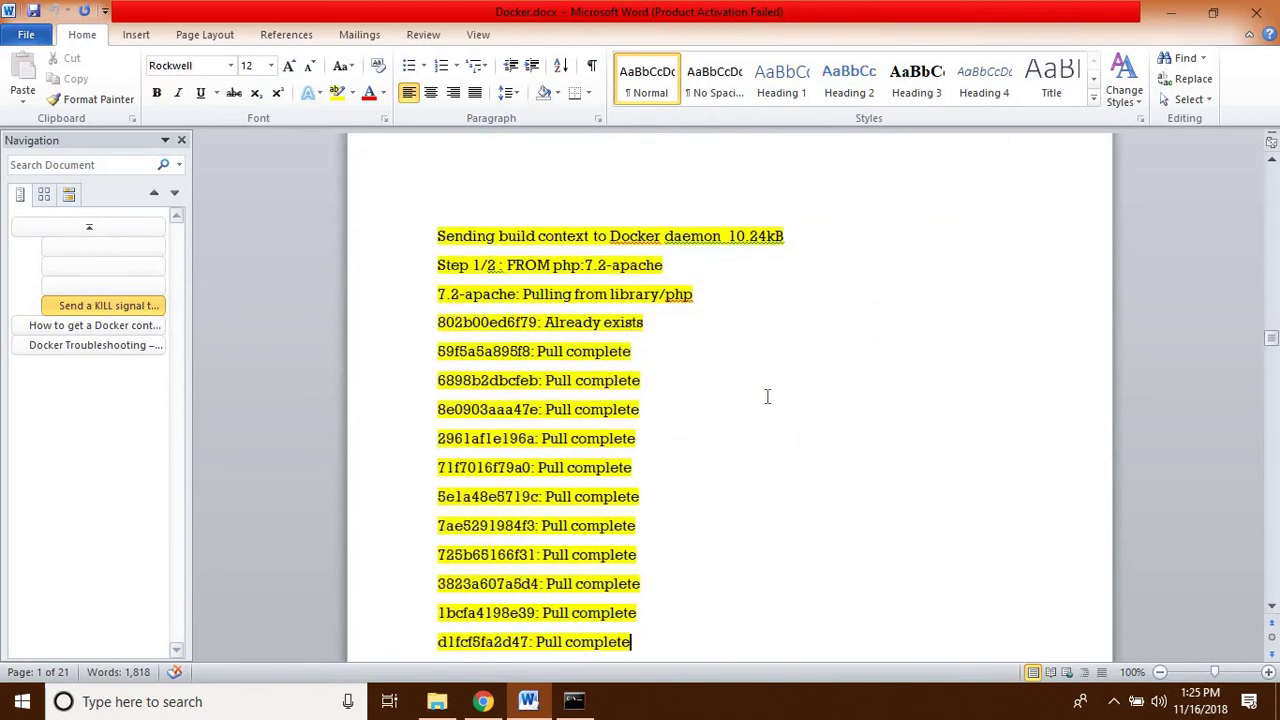
key(Down)
key(Down)
key(Down)
key(Down)
key(Down)
key(Down)
key(Down)
key(Down)
key(Down)
key(Down)
key(Down)
key(Down)
key(Down)
key(Down)
key(Down)
key(Down)
key(Down)
key(Down)
key(Down)
key(Down)
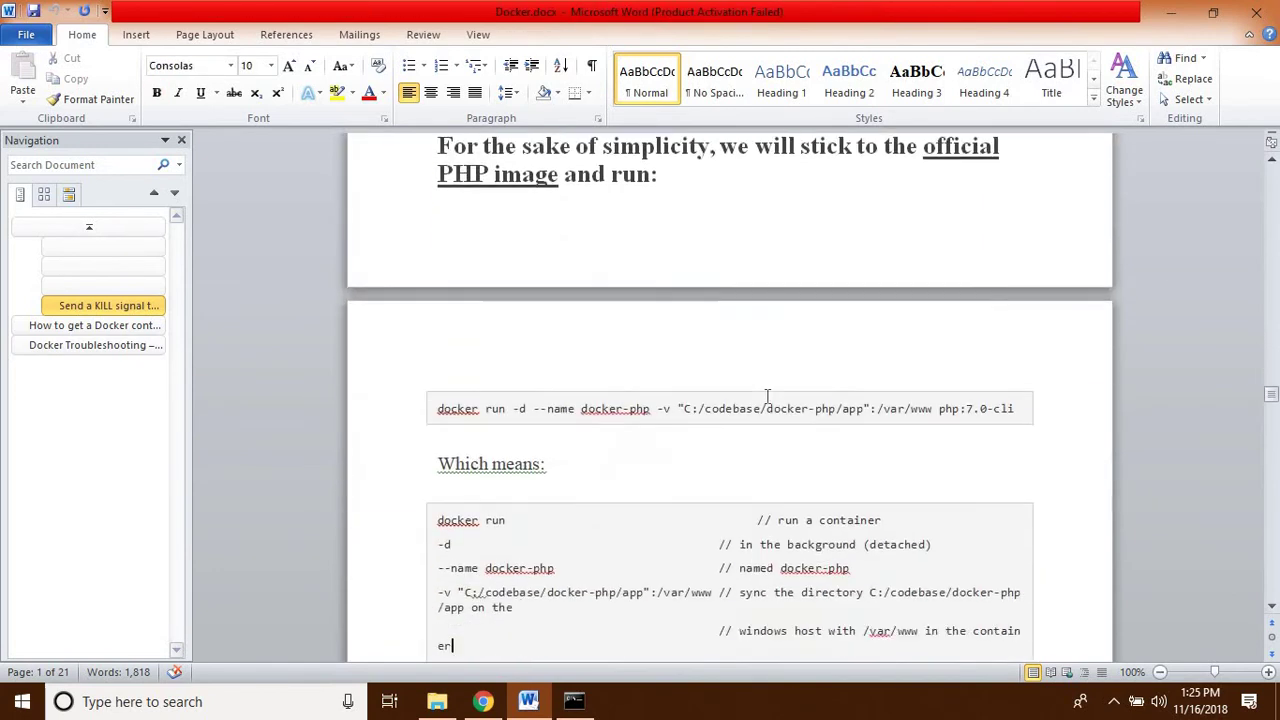
key(Down)
key(Down)
key(Down)
key(Down)
key(Down)
key(Down)
key(Down)
key(Down)
key(Down)
key(Down)
key(Down)
key(Down)
key(Down)
key(Down)
key(Down)
key(Down)
key(Down)
key(Down)
key(Down)
key(Down)
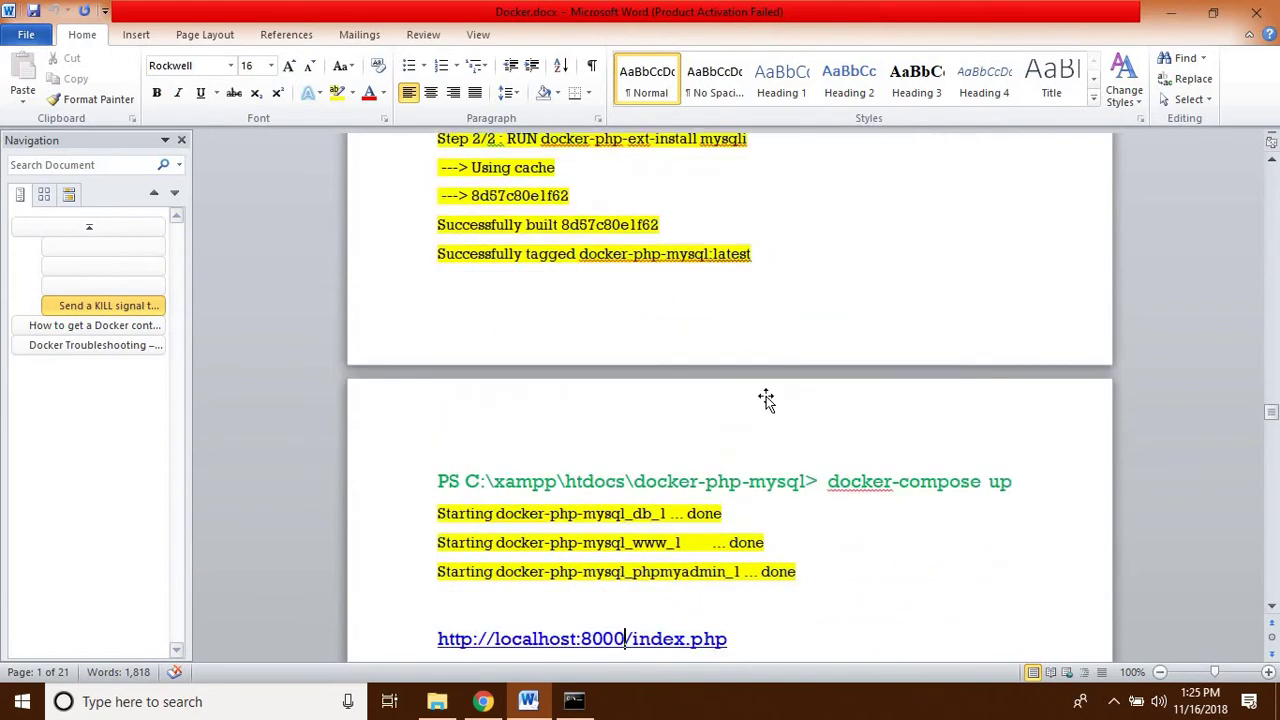
key(Down)
key(Down)
scroll(767, 397, down, 20)
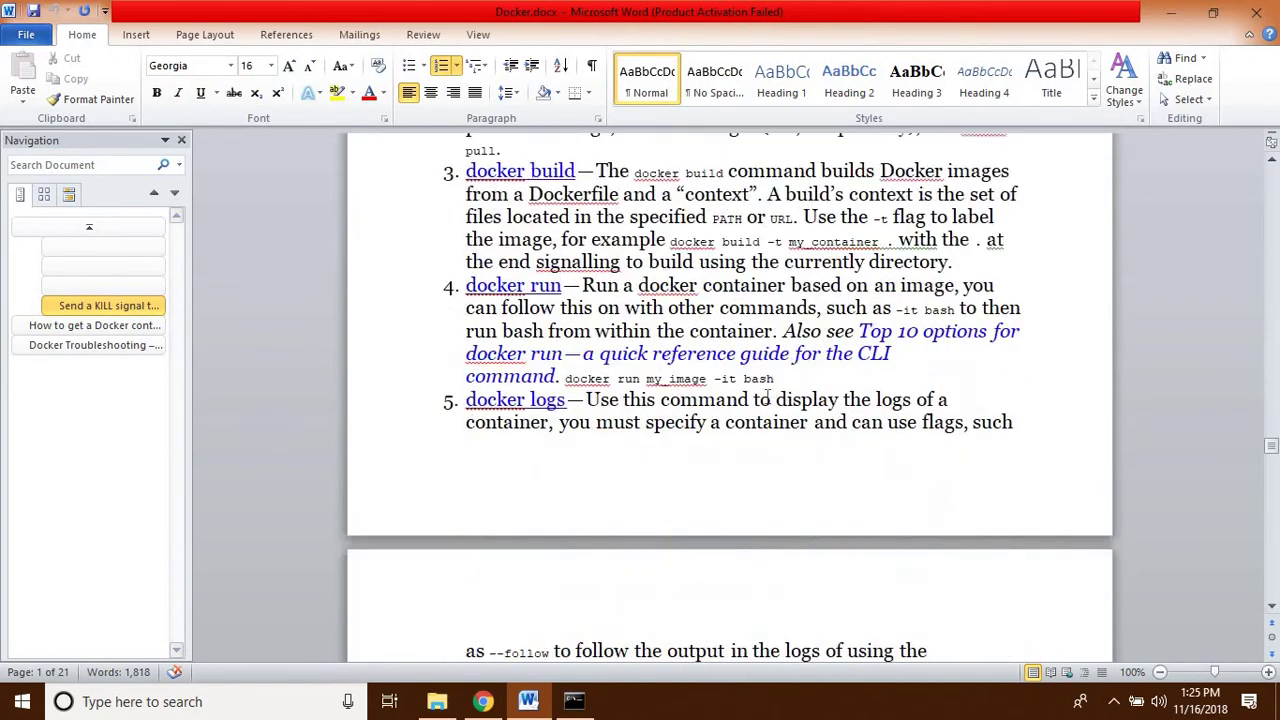
scroll(767, 397, down, 10)
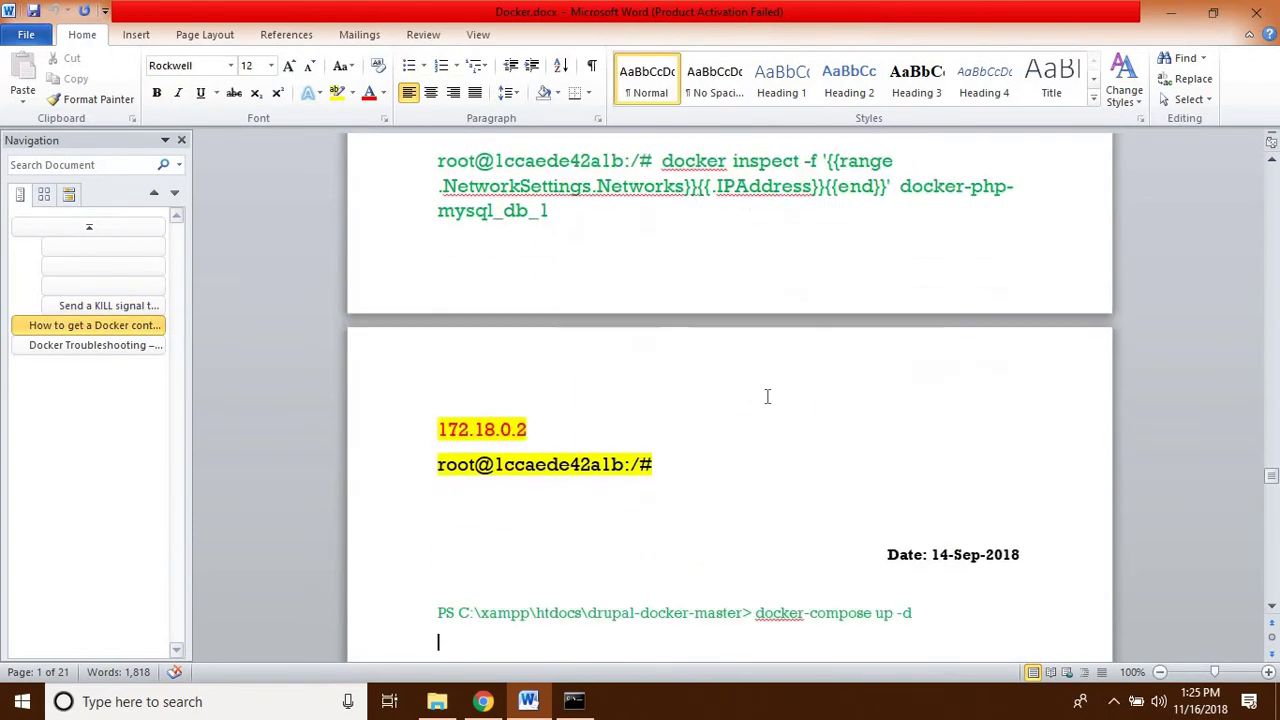
scroll(767, 397, down, 8)
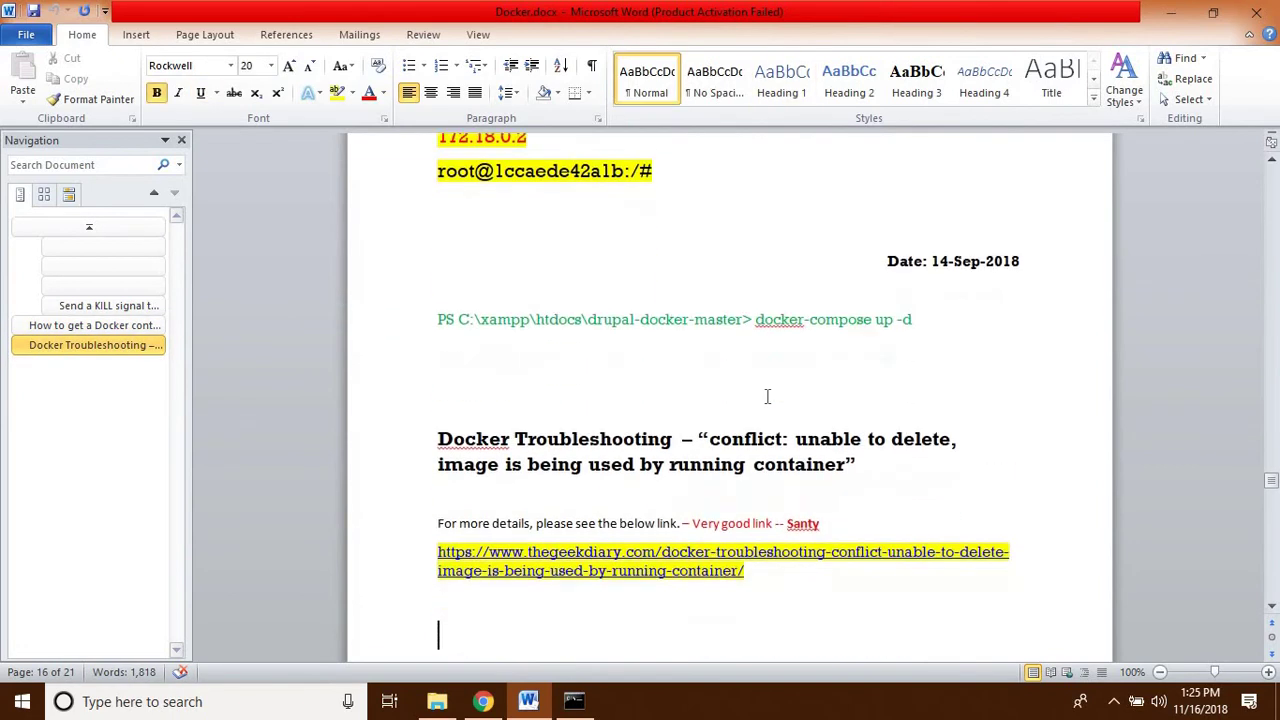
scroll(767, 397, down, 9)
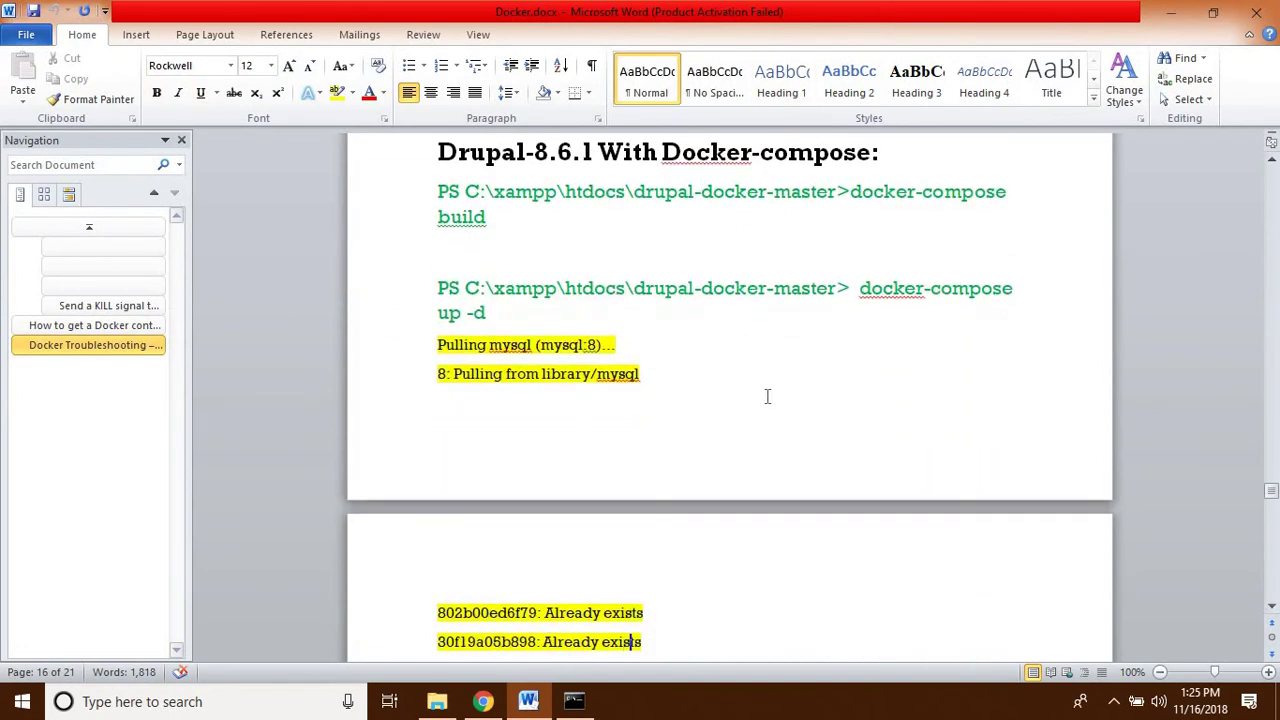
- Review the Debian NGINX run notes and PHP location notes down to the php7.0-fpm start line
scroll(767, 397, down, 15)
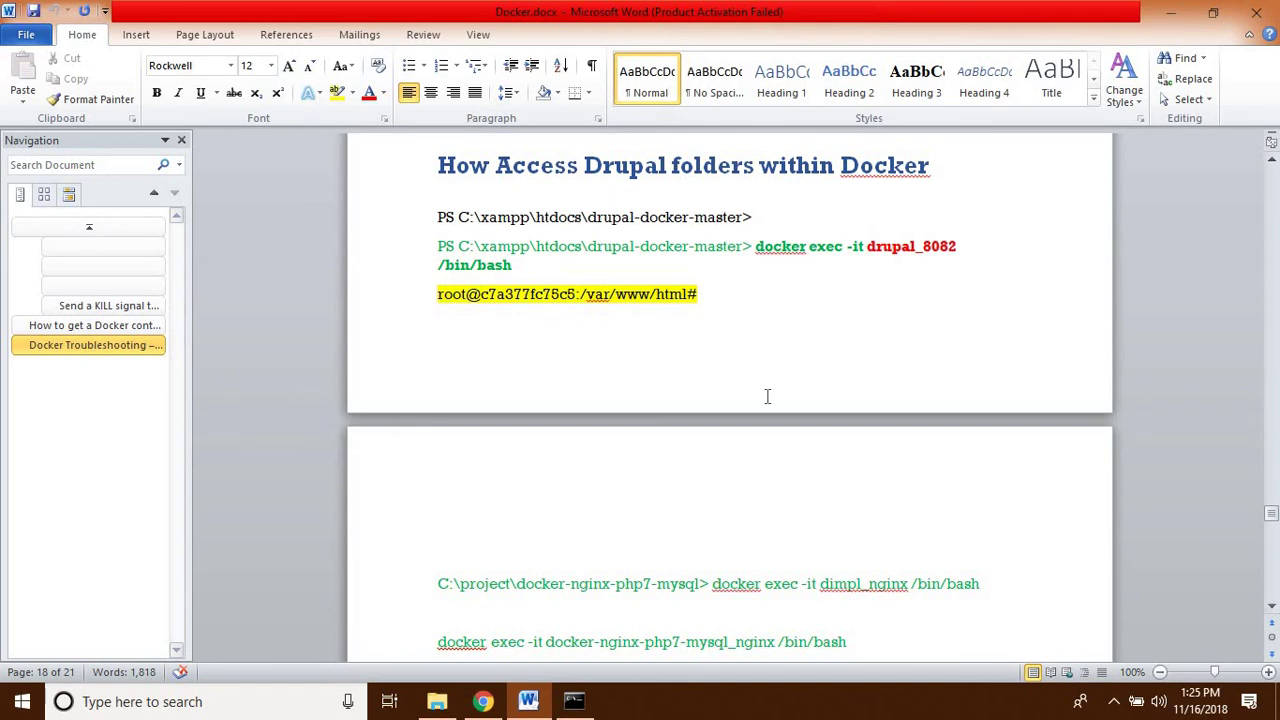
key(Down)
key(Down)
key(Down)
key(Down)
key(Down)
key(Down)
key(Down)
key(Down)
key(Down)
key(Down)
key(Down)
key(Down)
key(Down)
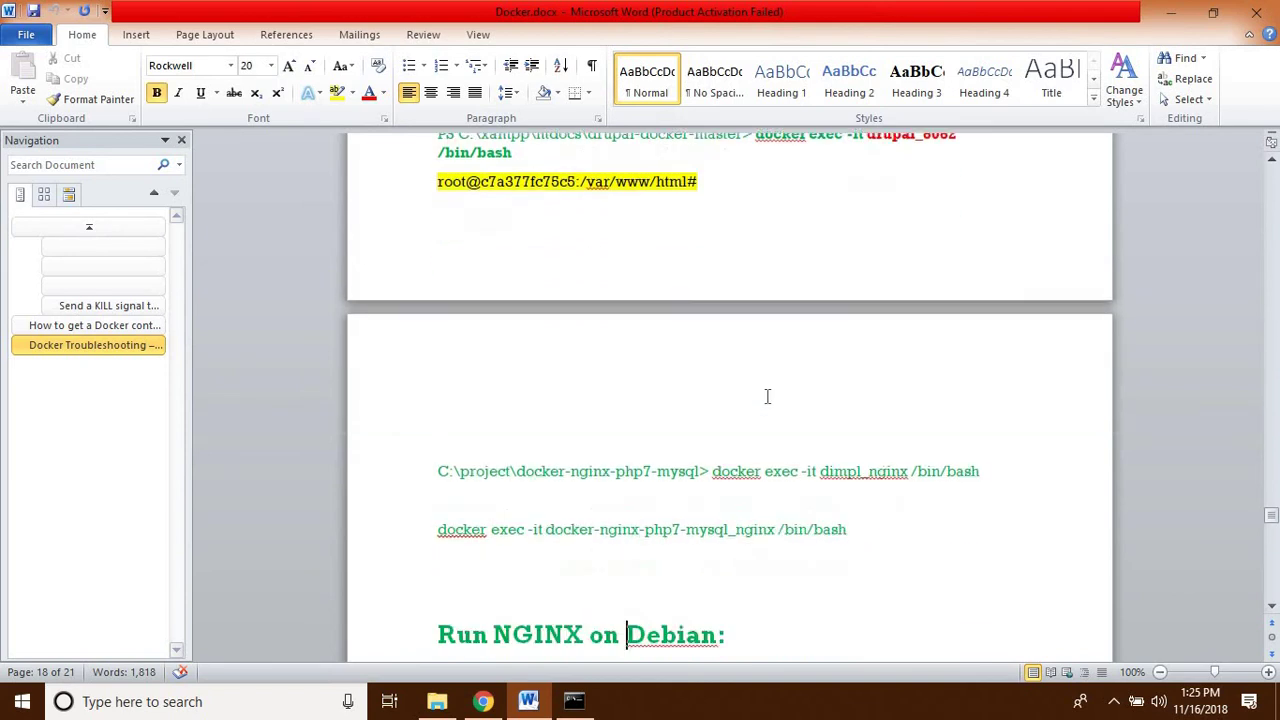
key(Down)
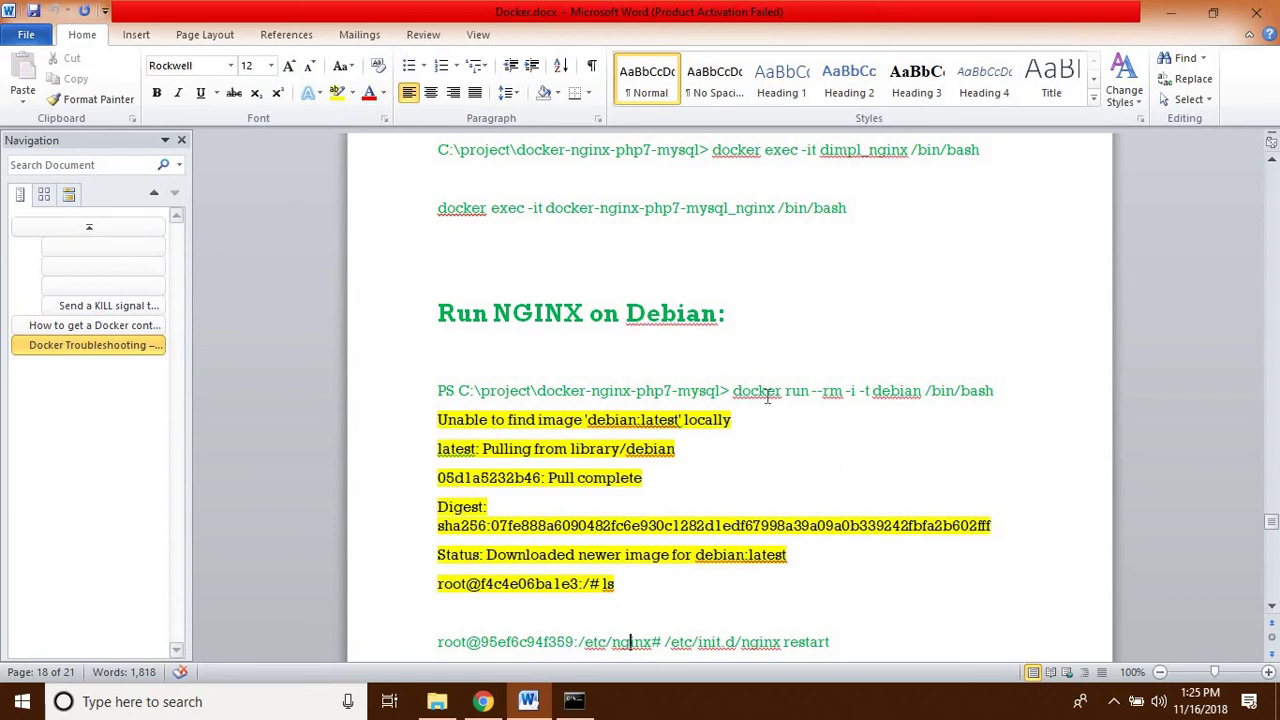
key(Down)
key(Down)
key(Down)
key(Down)
key(Down)
key(Down)
key(Down)
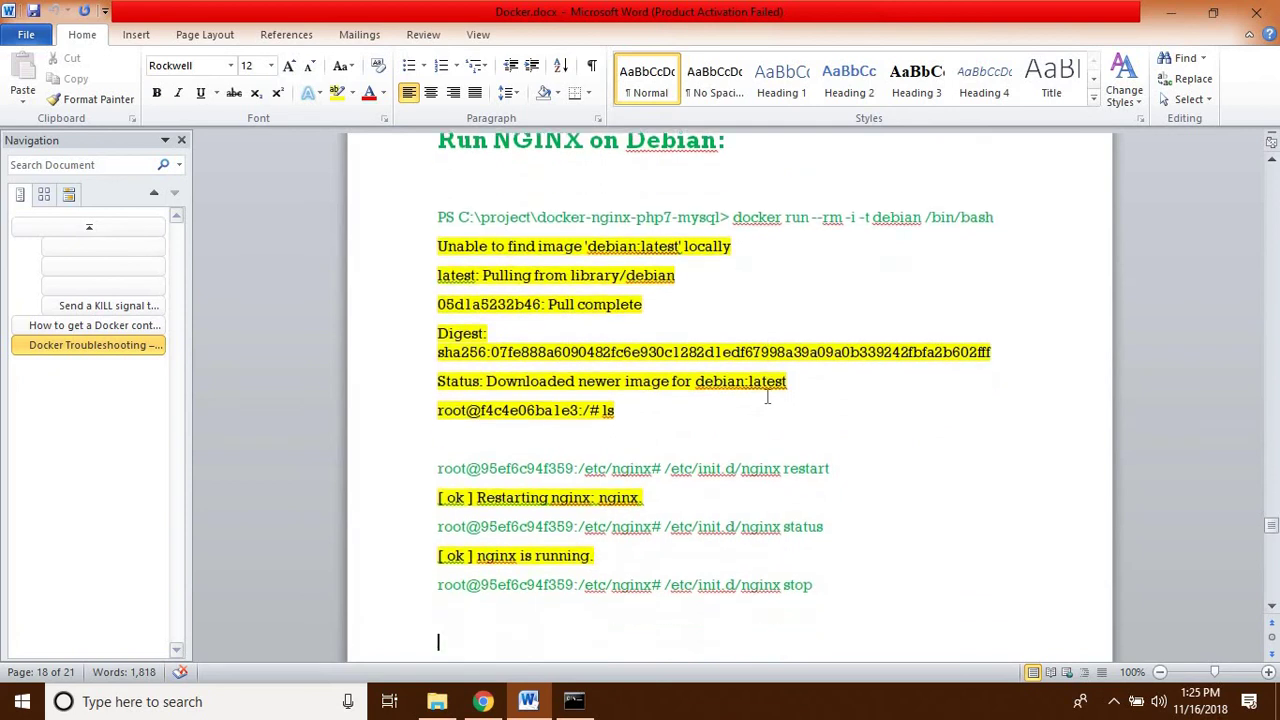
key(Down)
key(Down)
key(Down)
key(Down)
key(Down)
key(Down)
key(Down)
key(Down)
key(Down)
key(Down)
key(Down)
key(Down)
key(Down)
key(Down)
key(Down)
key(Down)
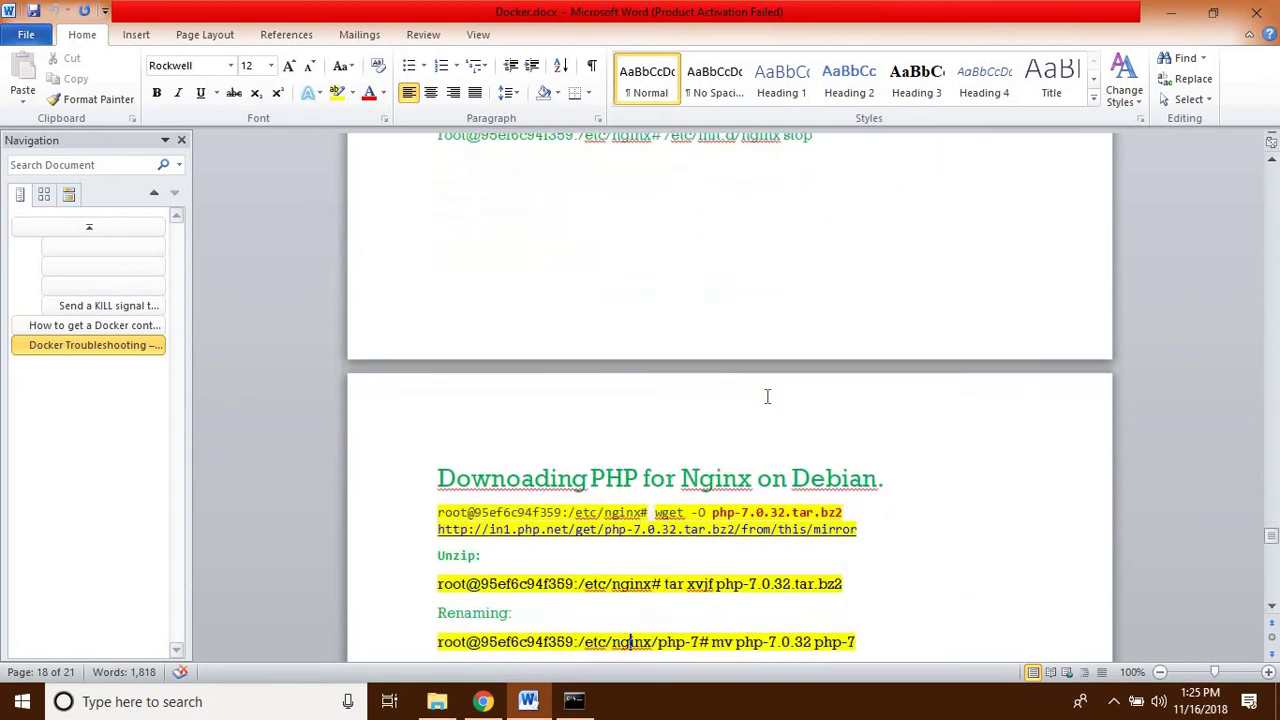
key(Down)
key(Down)
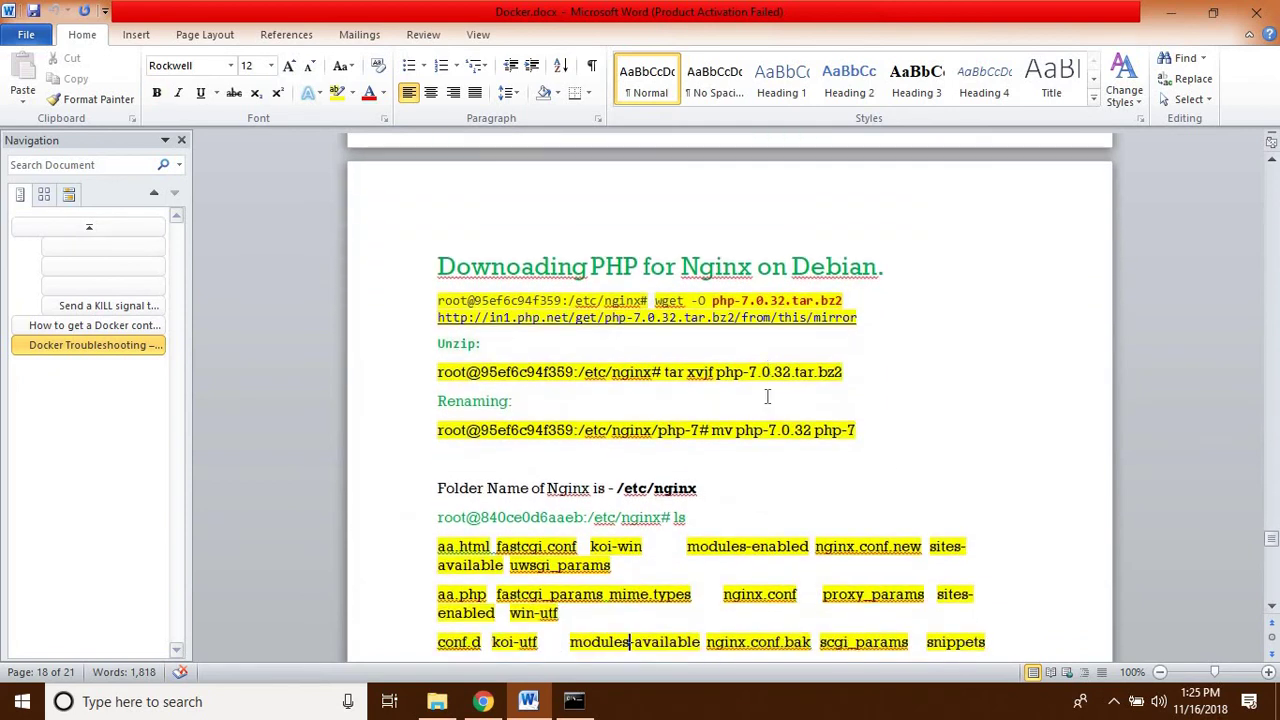
key(Down)
key(Down)
key(Down)
key(Down)
key(Down)
key(Down)
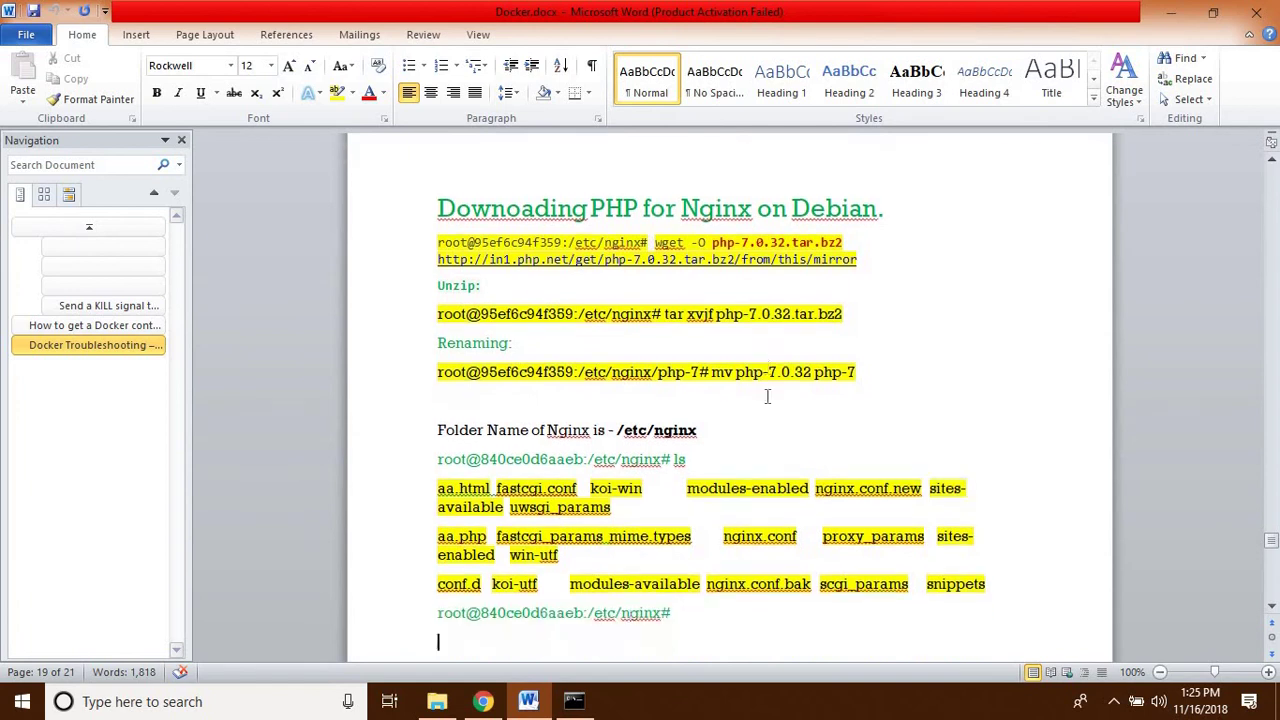
key(Down)
key(Down)
key(Down)
key(Down)
key(Down)
key(Down)
key(Down)
key(Down)
key(Down)
key(Down)
key(Down)
key(Down)
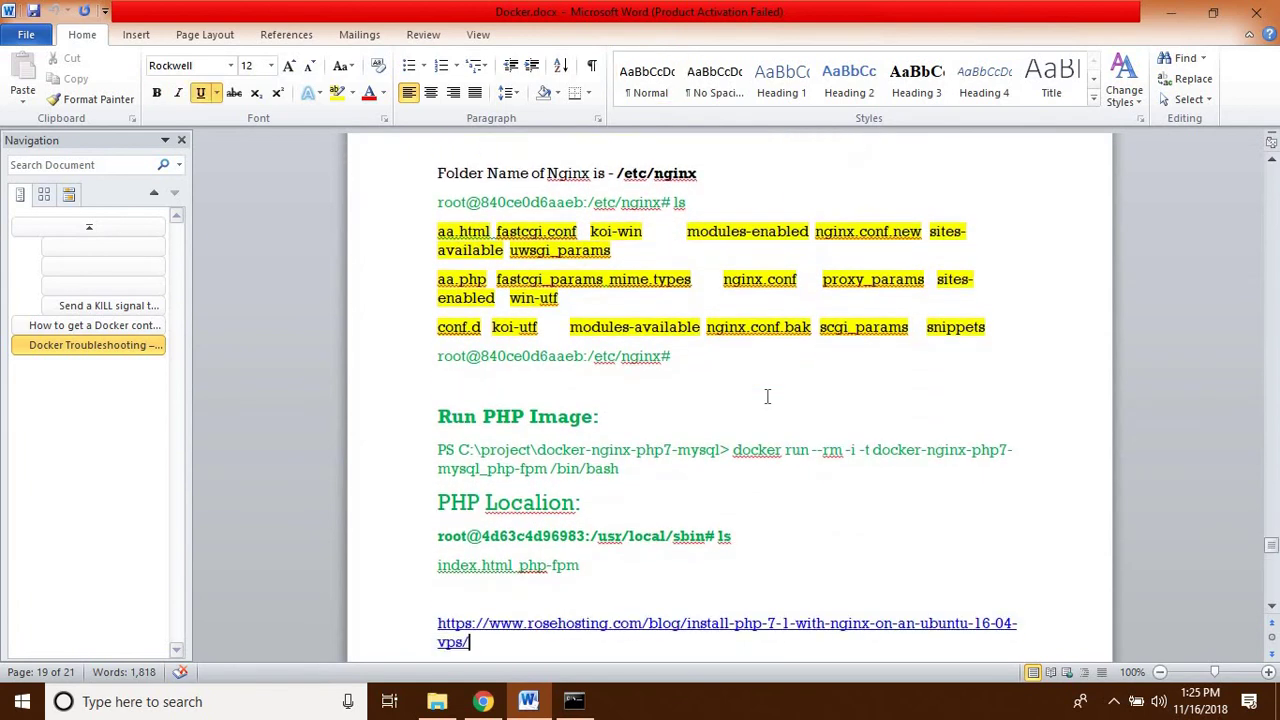
key(Down)
key(Down)
key(Down)
key(Down)
key(Down)
key(Down)
key(Down)
key(Down)
key(Down)
key(Down)
key(Down)
key(Down)
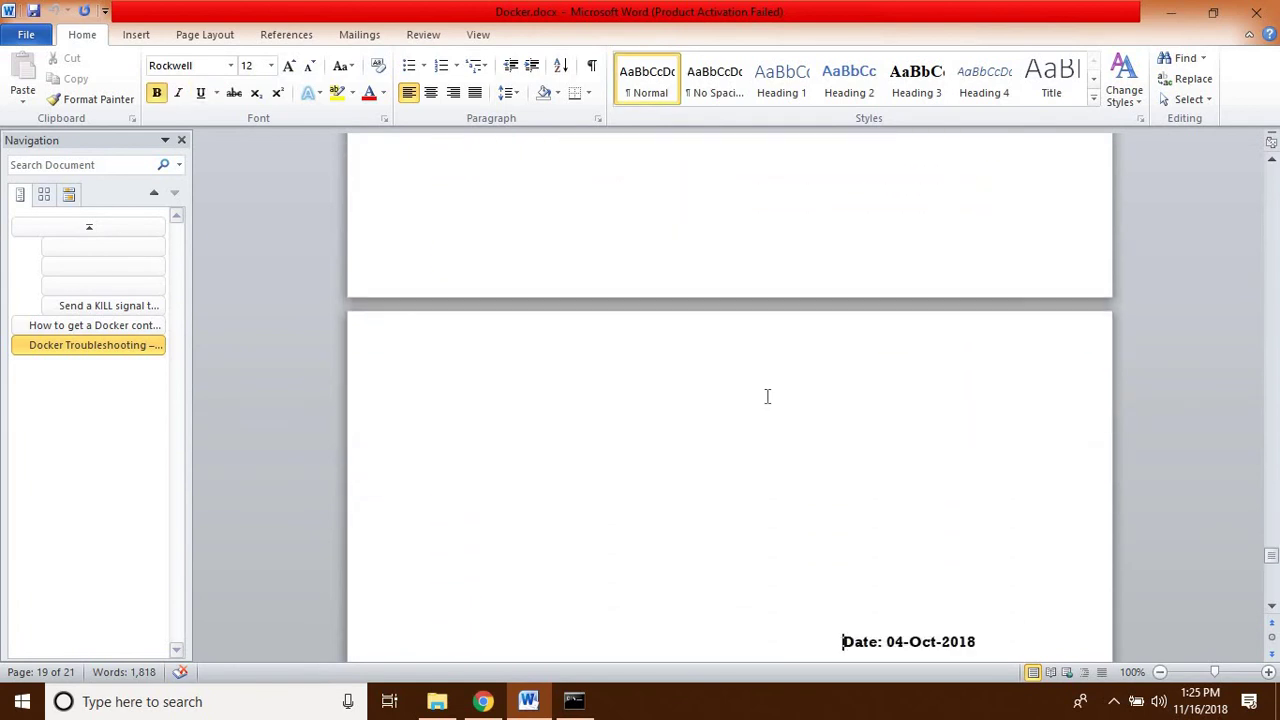
key(Down)
key(Down)
key(Down)
key(Down)
key(Down)
key(Down)
key(Down)
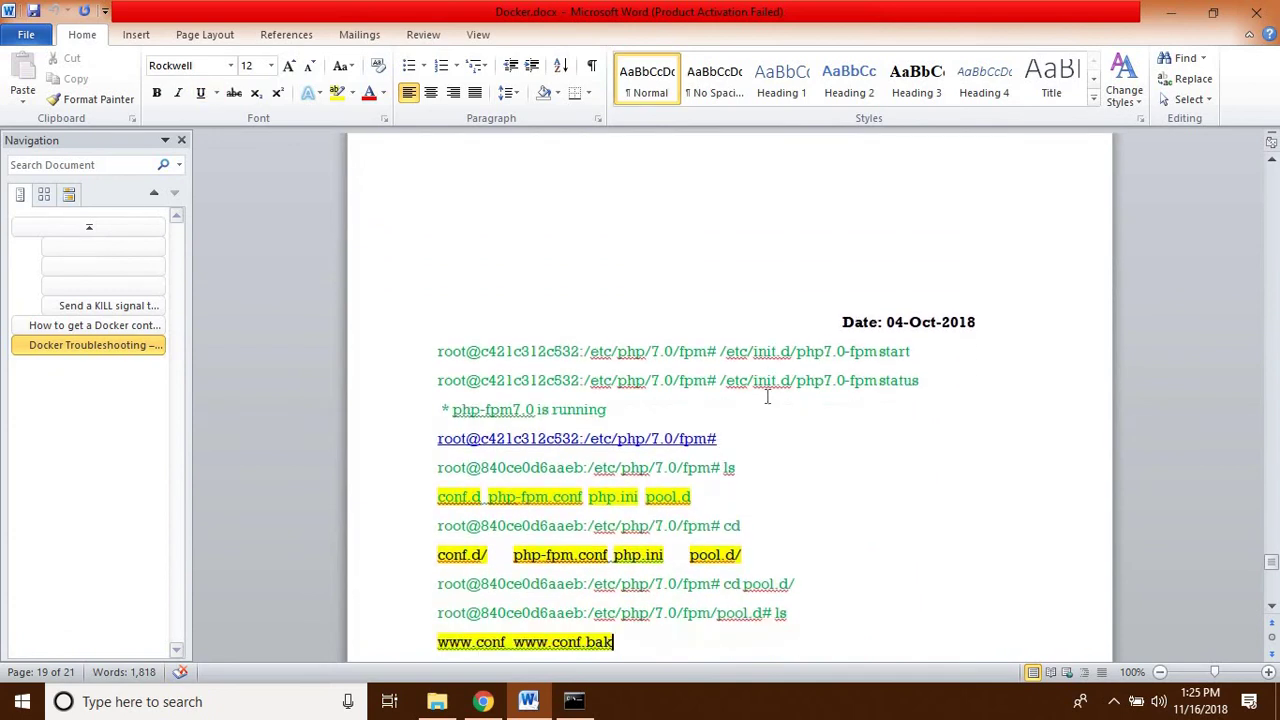
key(Down)
key(Down)
key(Down)
key(Down)
key(Down)
key(Down)
key(Down)
key(Down)
key(Down)
key(Down)
key(Down)
key(Down)
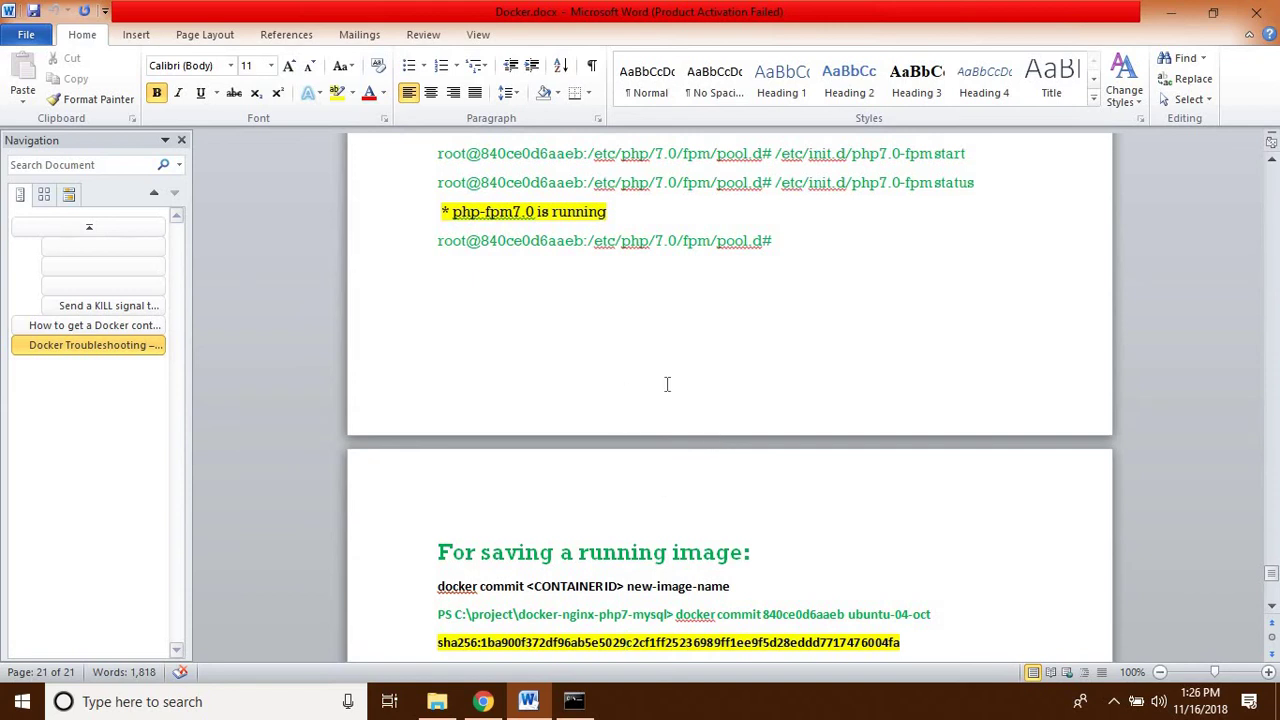
click(441, 704)
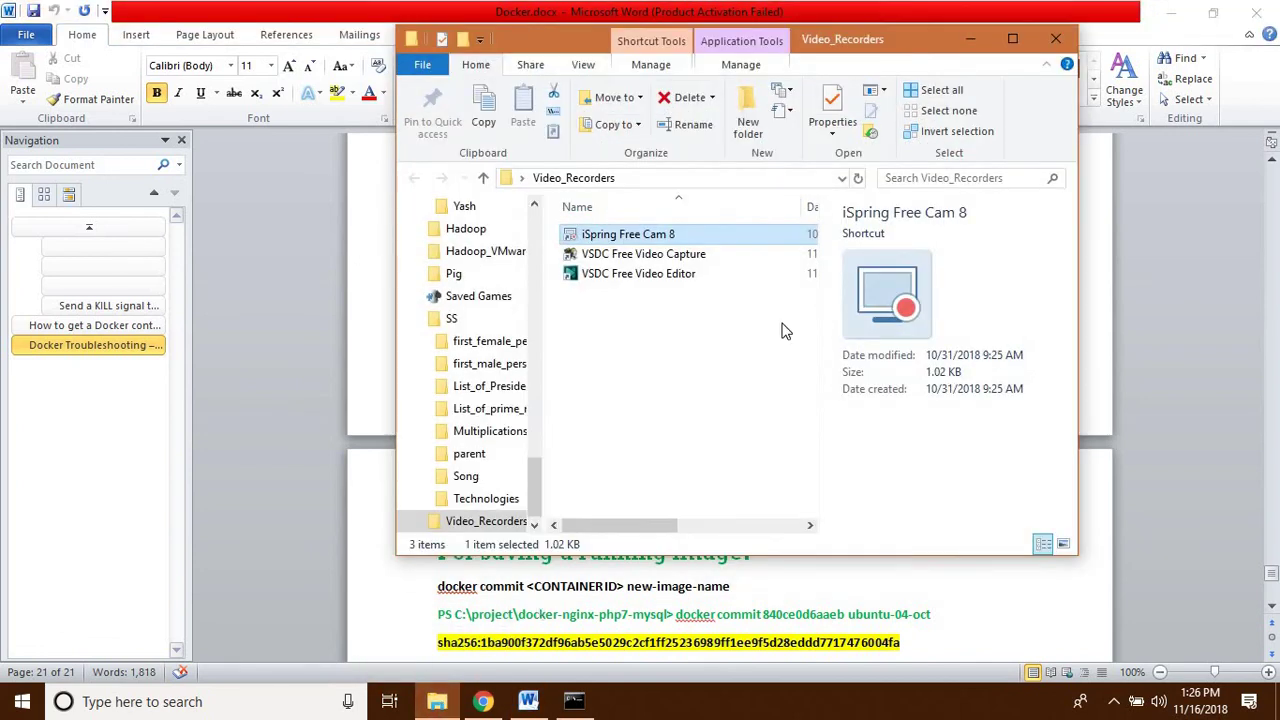
click(970, 40)
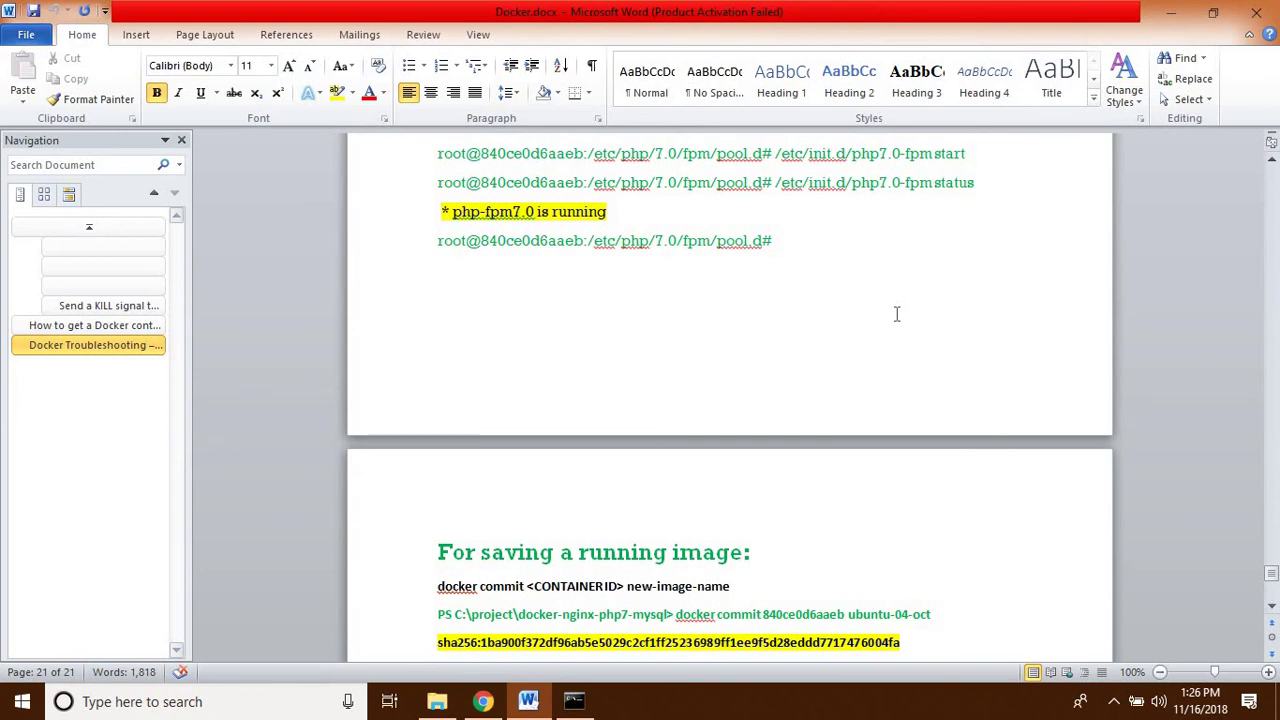